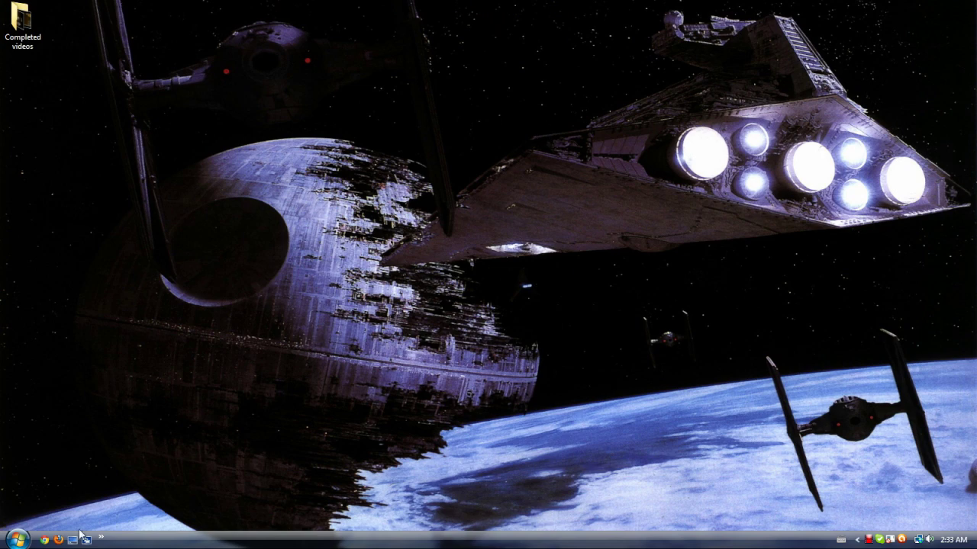
Step: Check the free space on the ACER (C:) drive in the Computer drives view
left_click(17, 540)
left_click(187, 384)
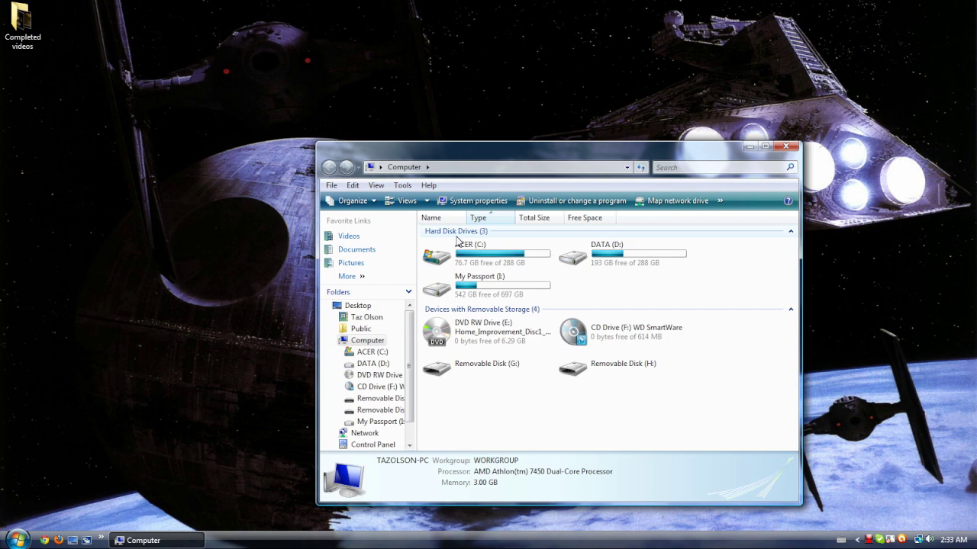
left_click(551, 257)
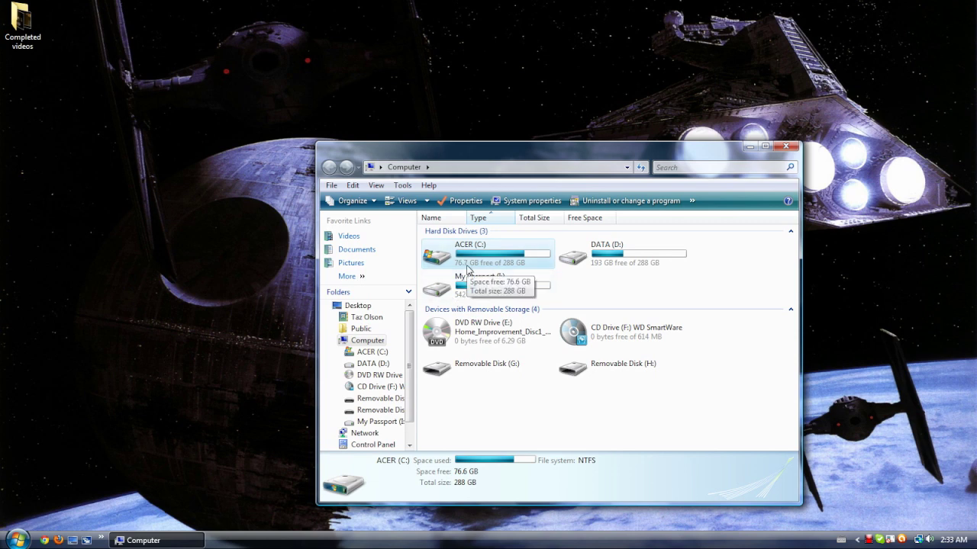
left_click(786, 146)
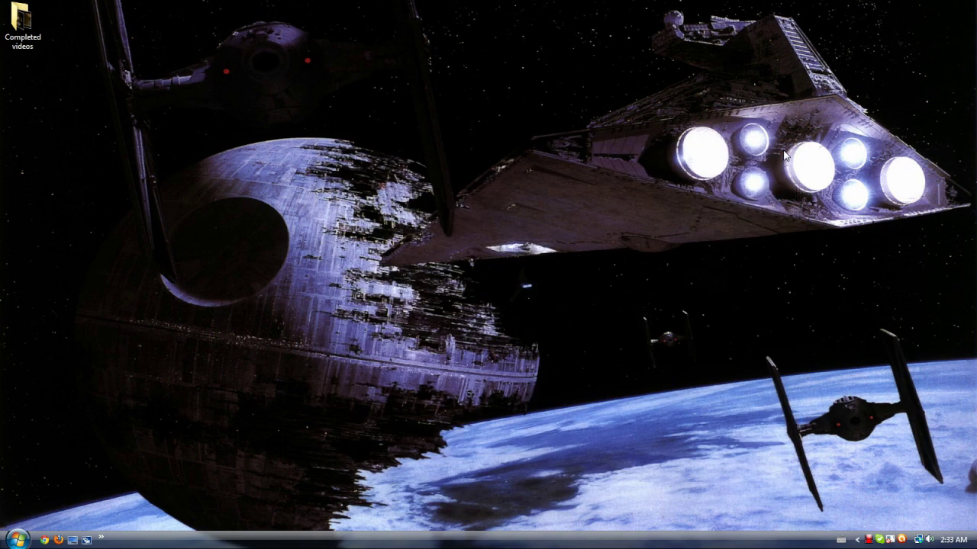
Step: Glance into Completed videos, then open the Videos folder
double_click(16, 36)
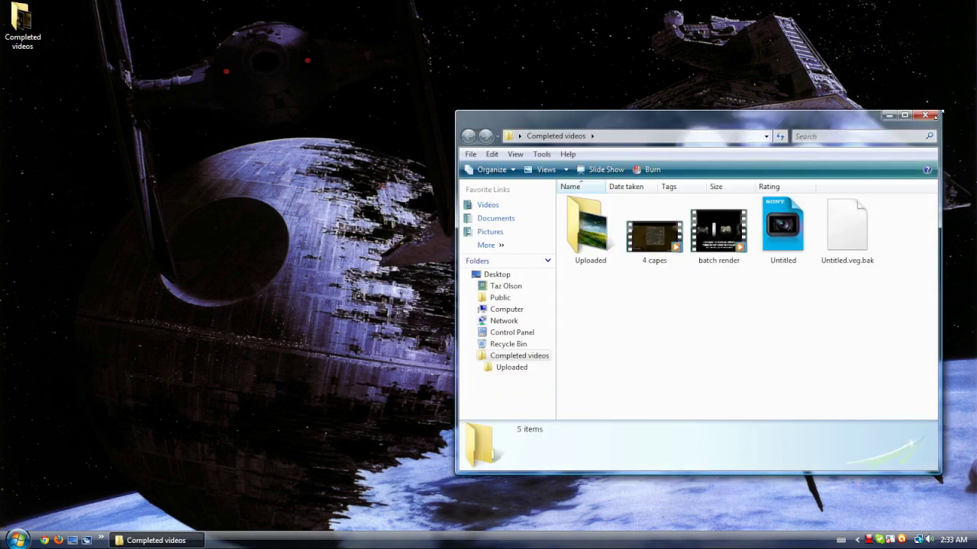
left_click(925, 116)
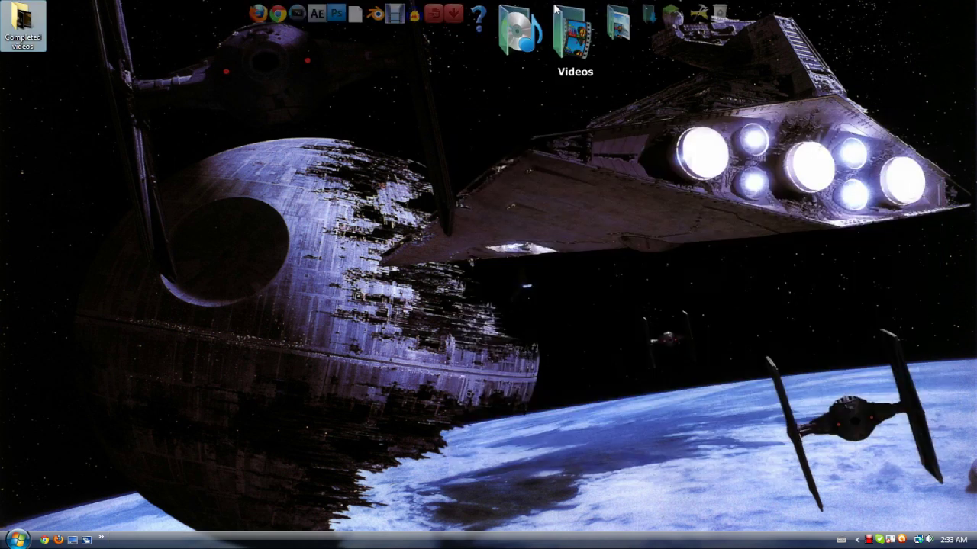
left_click(557, 11)
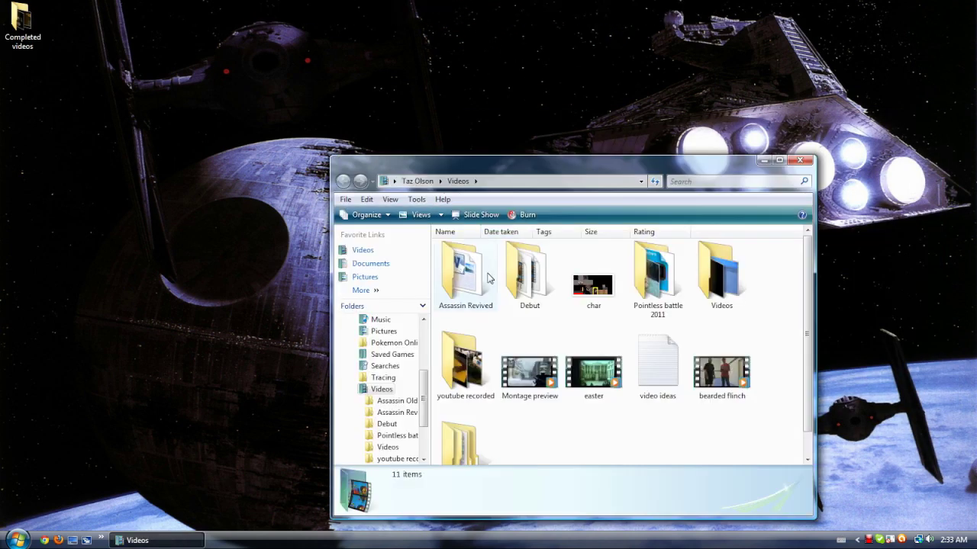
scroll(656, 422, "down", 1)
scroll(643, 429, "up", 1)
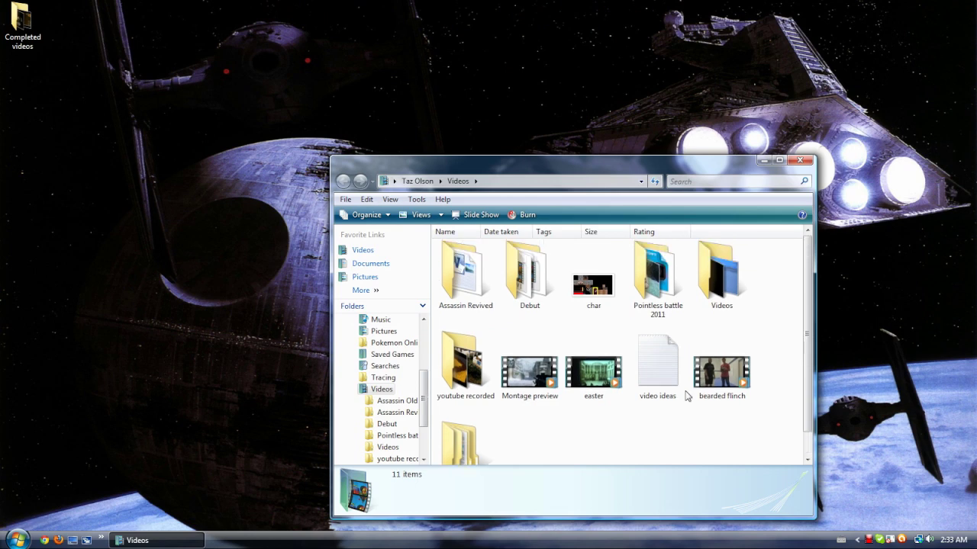
Step: Open the Assassin Revived folder and launch the Assassin script in Word
double_click(483, 298)
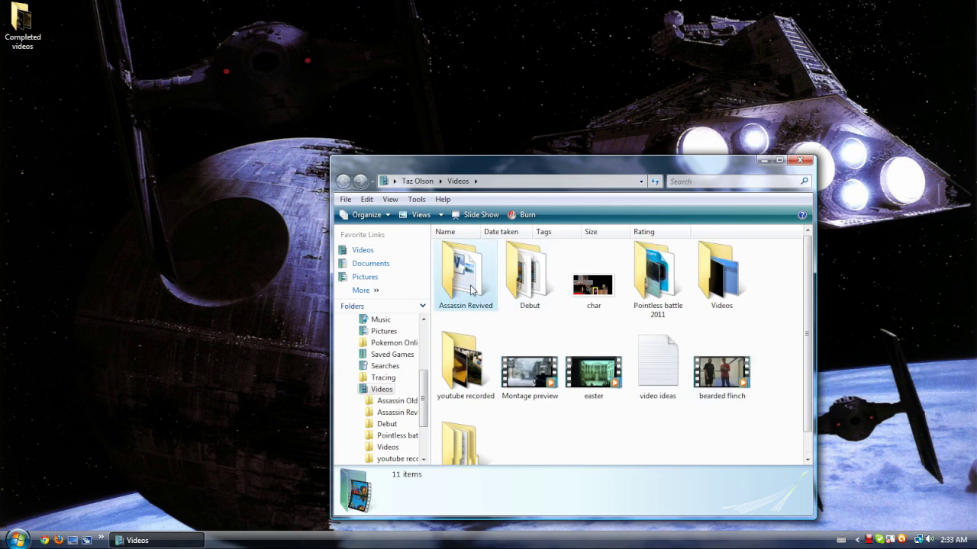
left_click(483, 300)
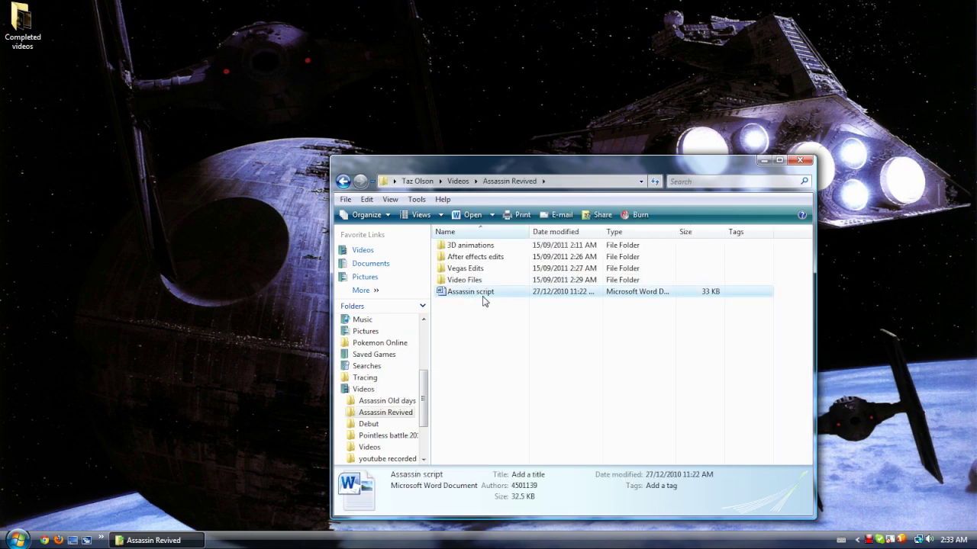
double_click(483, 300)
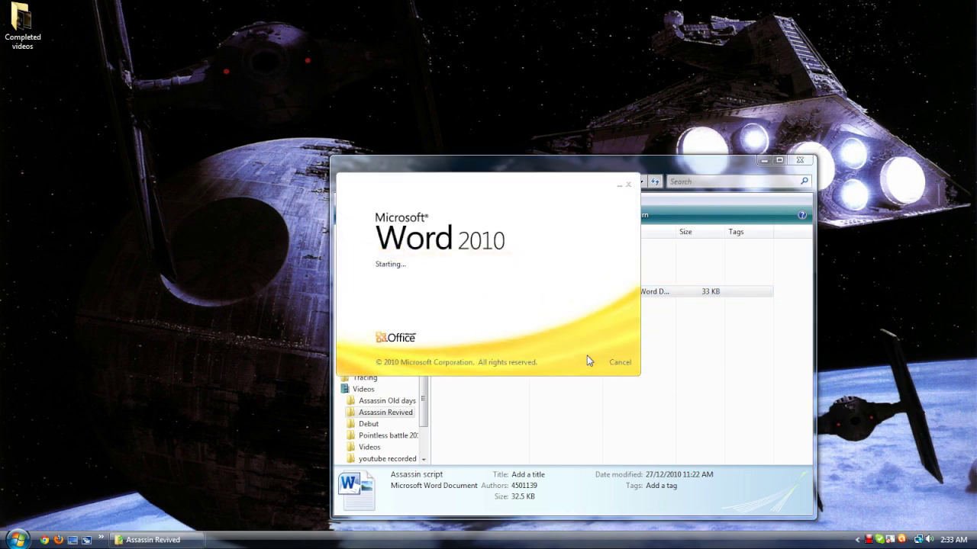
Step: Skim the 13-page Assassin script down to its last page, then close Word
scroll(587, 360, "down", 5)
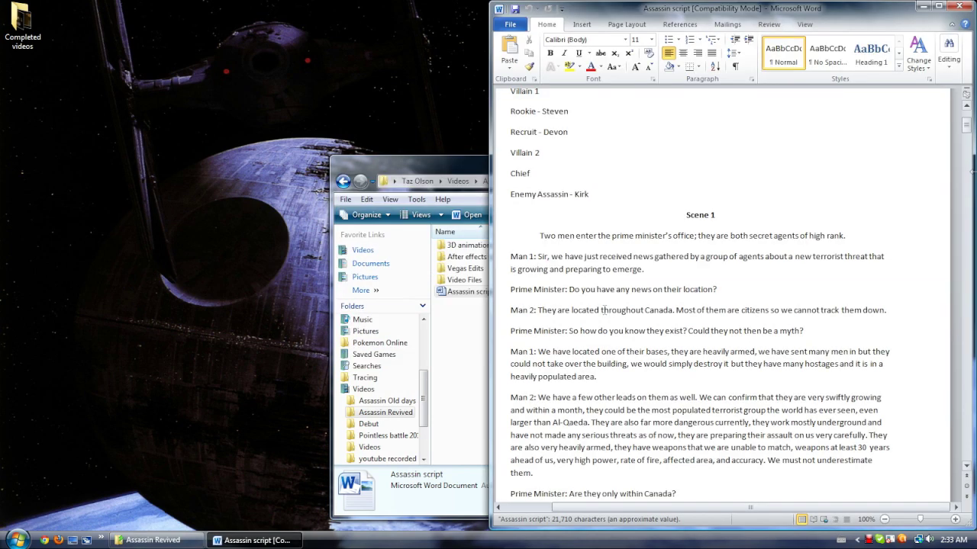
left_click_drag(967, 125, 967, 444)
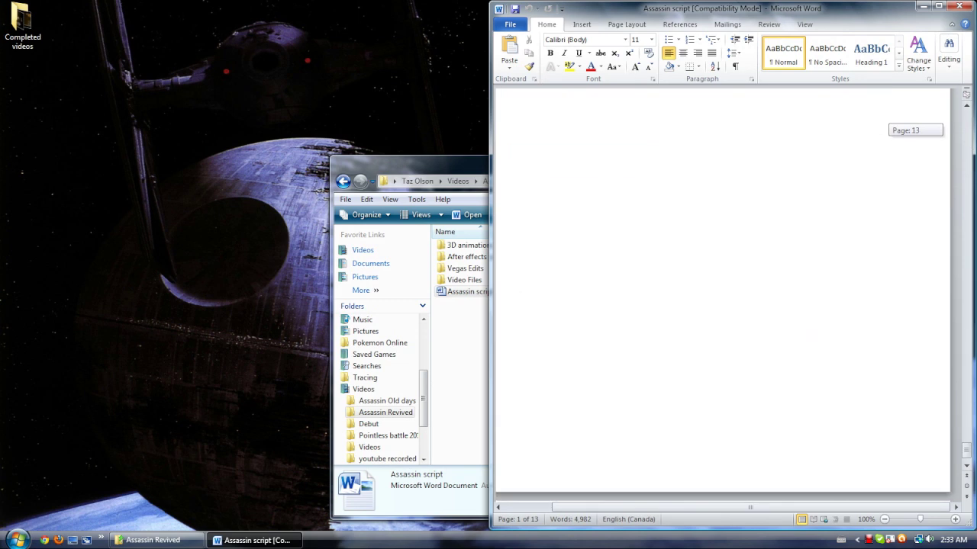
scroll(918, 437, "up", 4)
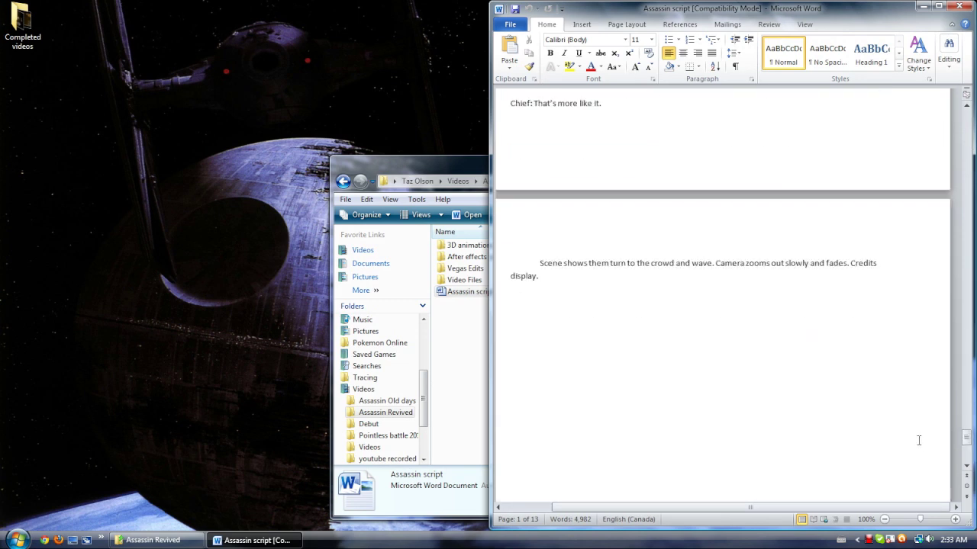
scroll(916, 443, "up", 1)
left_click_drag(967, 444, 967, 122)
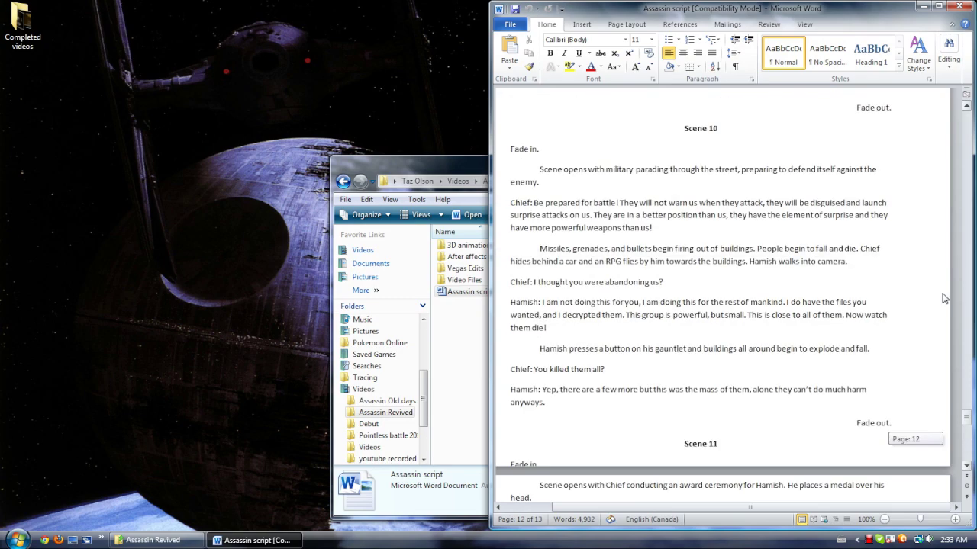
scroll(816, 328, "down", 5)
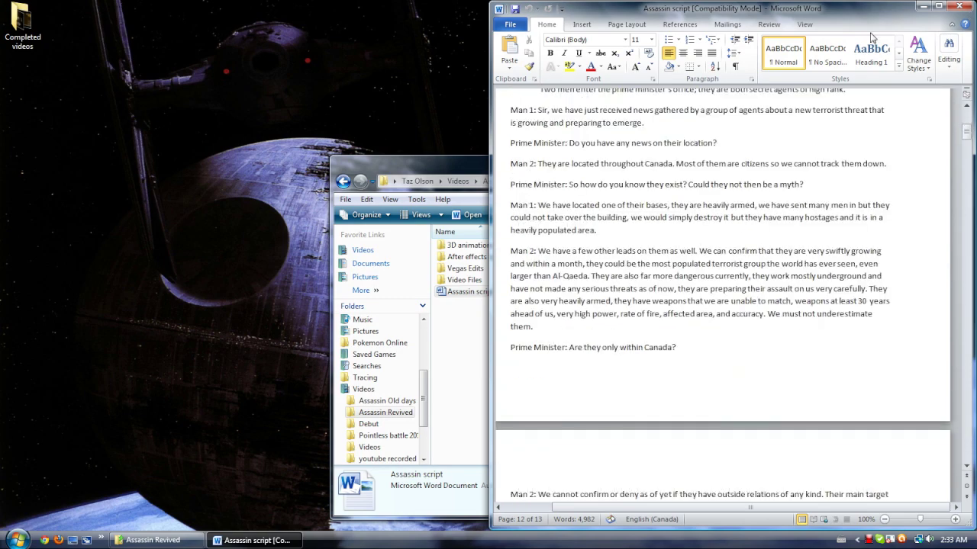
left_click(959, 6)
Step: Inspect the Scene 1, Scene 2 and Scene 3 folders inside Video Files
left_click(508, 331)
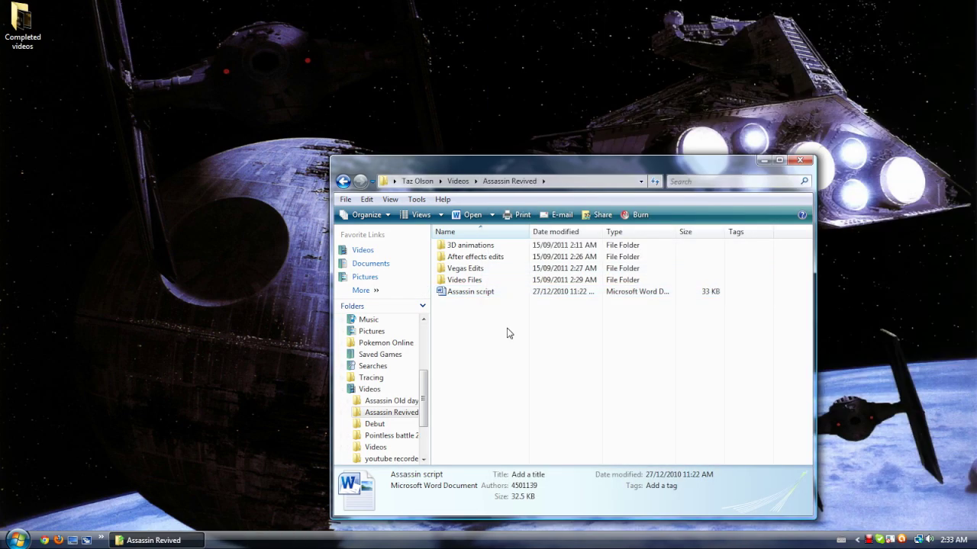
double_click(465, 280)
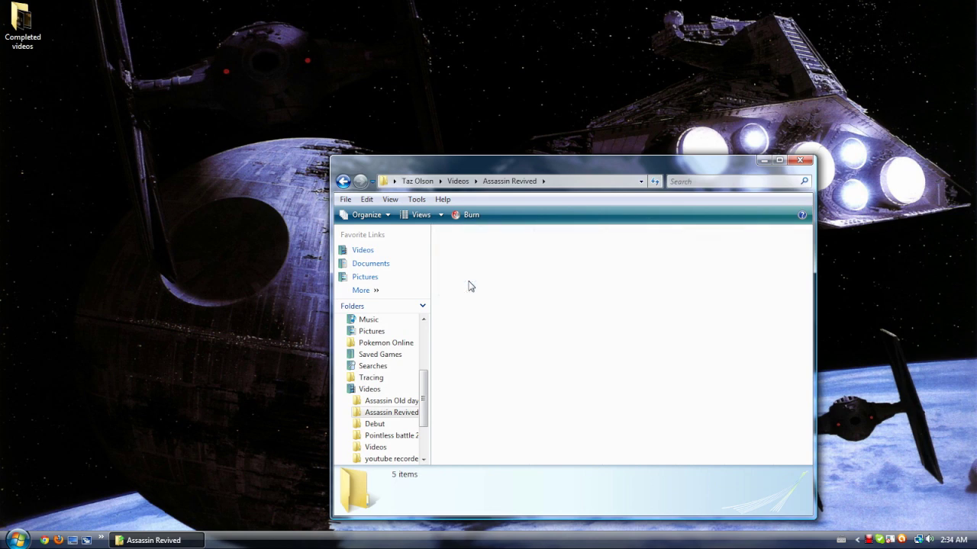
double_click(467, 283)
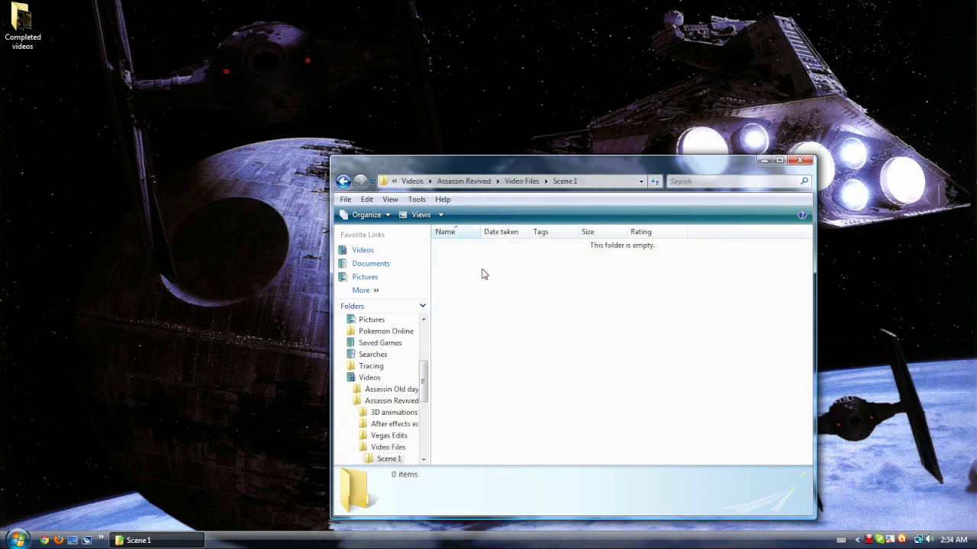
left_click(344, 183)
double_click(530, 275)
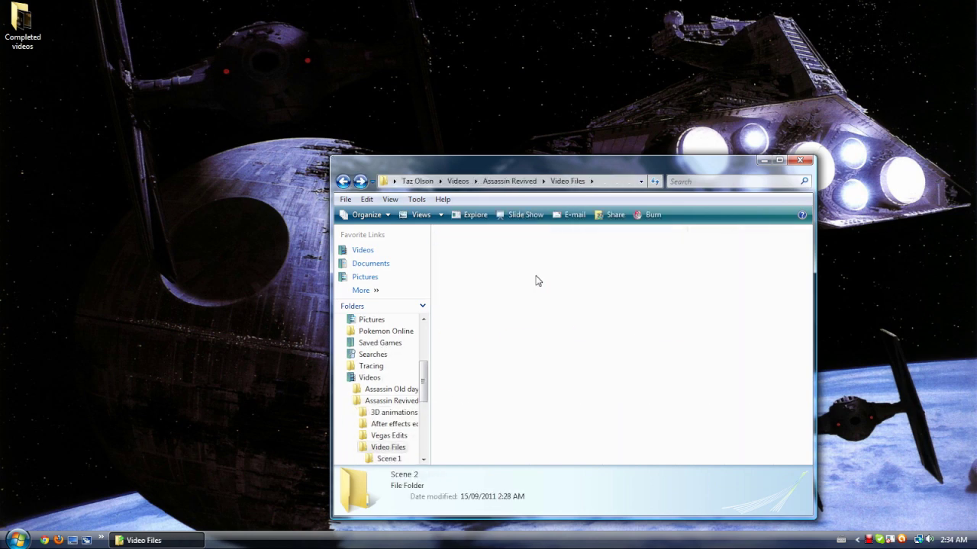
left_click(344, 182)
left_click(344, 182)
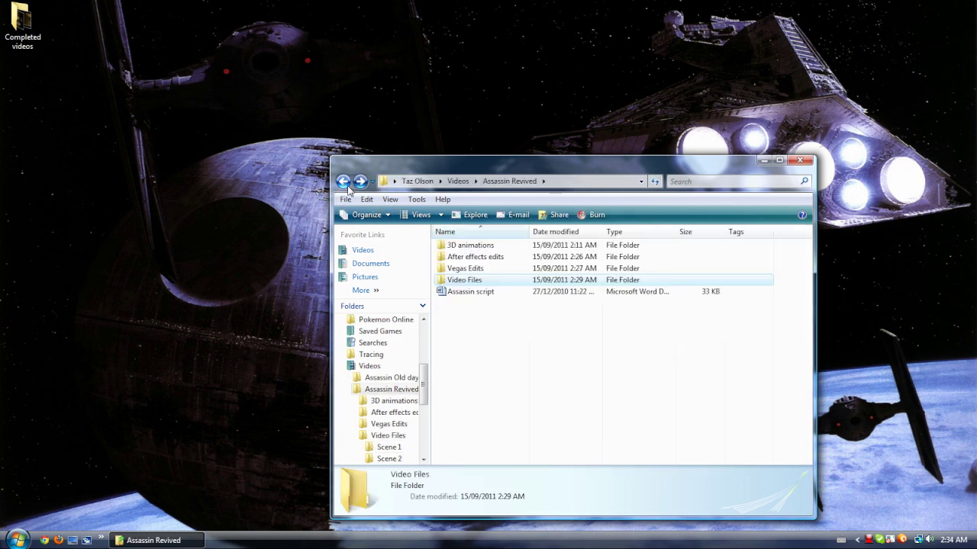
double_click(487, 281)
double_click(592, 273)
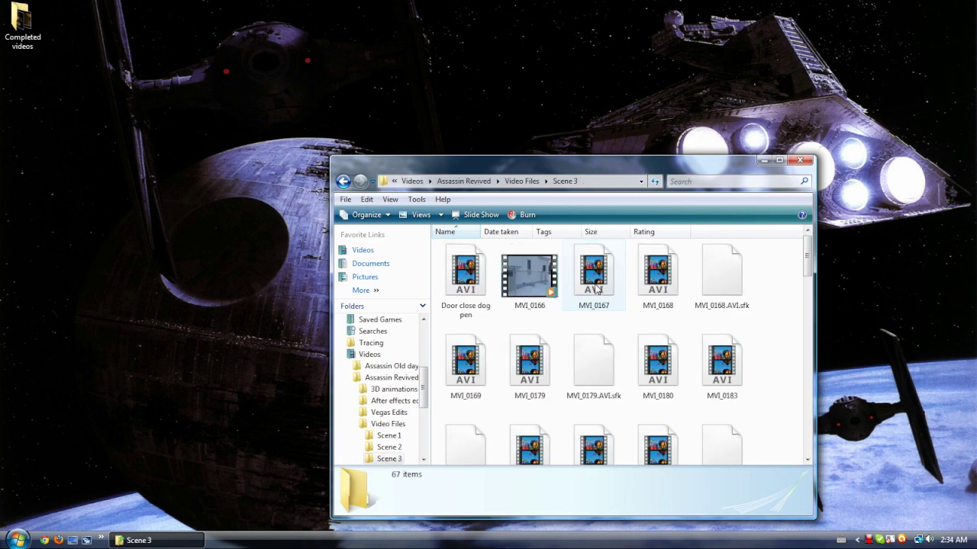
left_click(344, 182)
Step: Inspect the Scene 4, Scene 5 and Scene 10 folders, then return to Assassin Revived
double_click(648, 272)
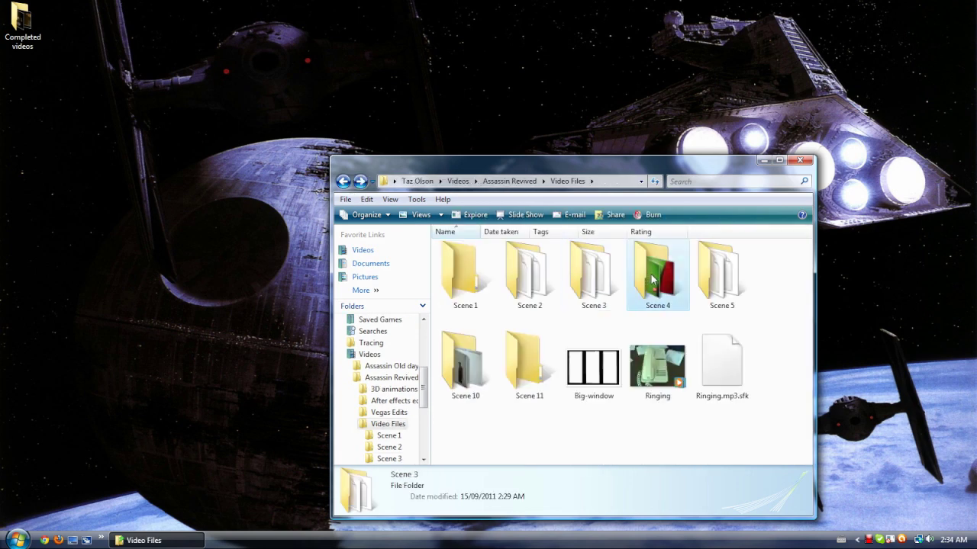
left_click(343, 182)
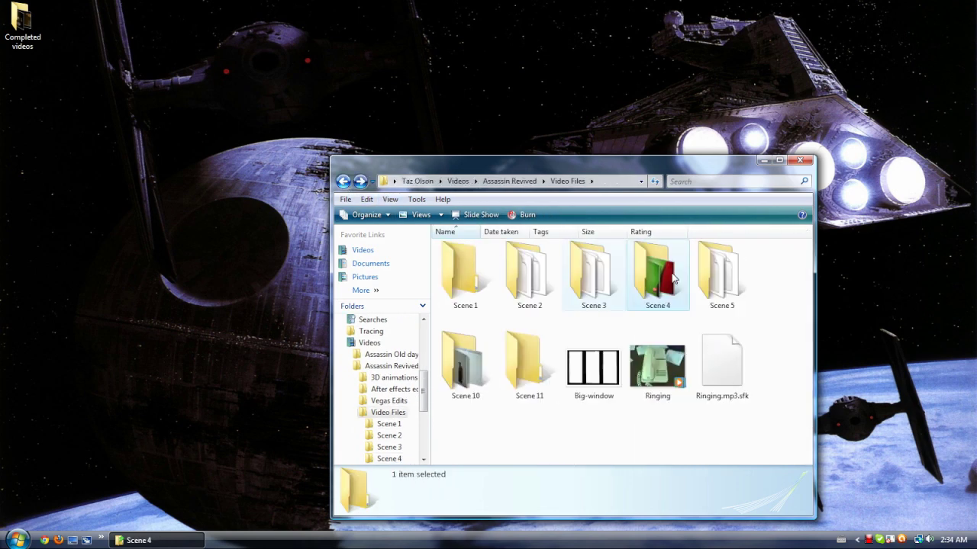
double_click(721, 275)
left_click(344, 182)
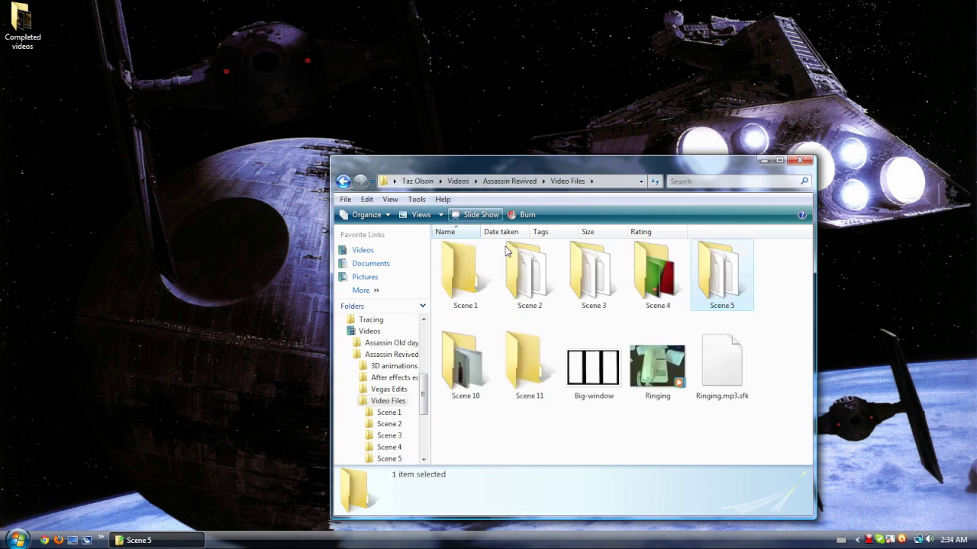
double_click(462, 353)
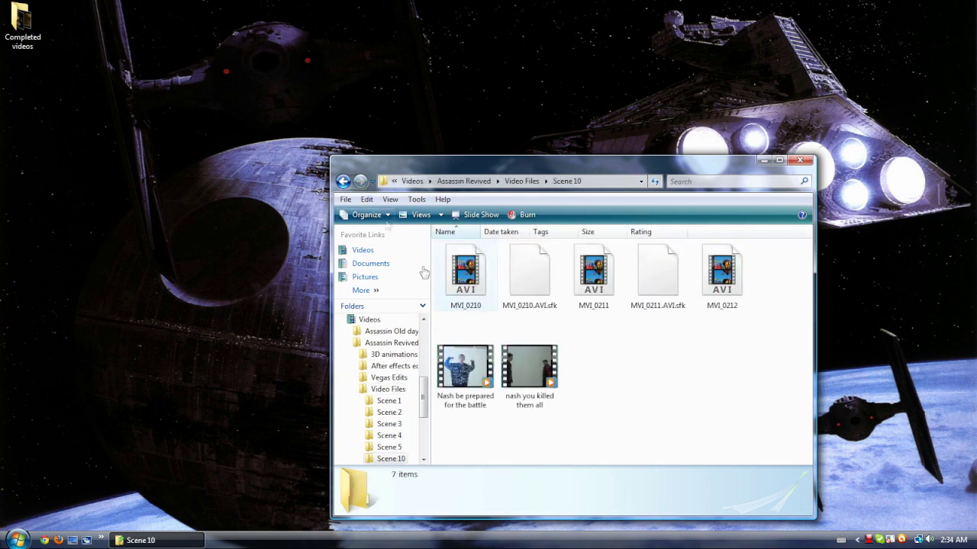
left_click(343, 181)
left_click(343, 181)
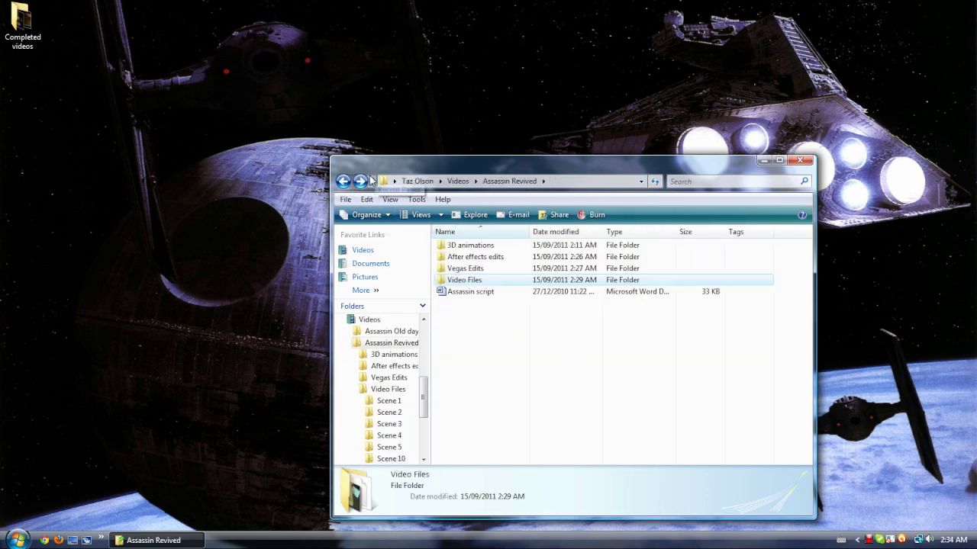
left_click(361, 181)
left_click(345, 183)
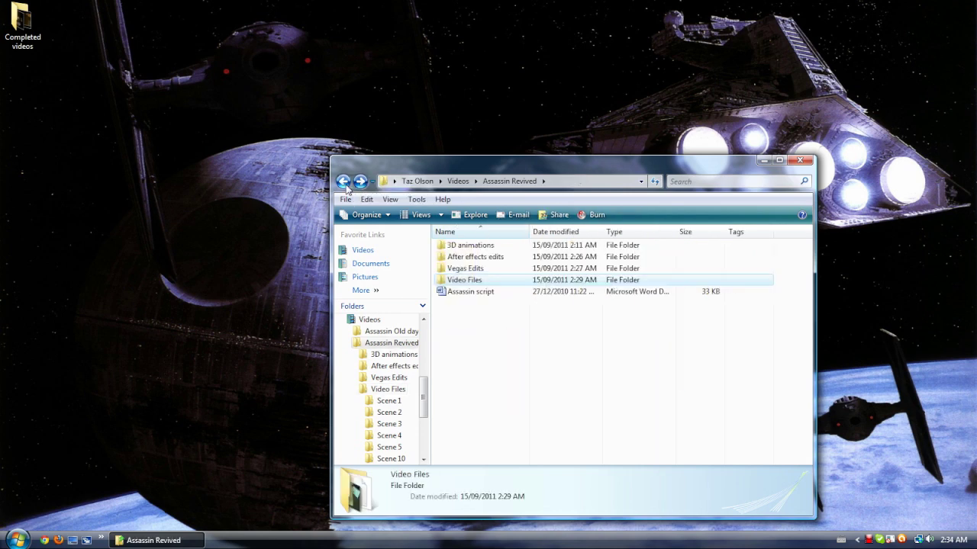
Step: Look into the empty 3D animations > Scene 1 folder and go back to Videos
double_click(462, 252)
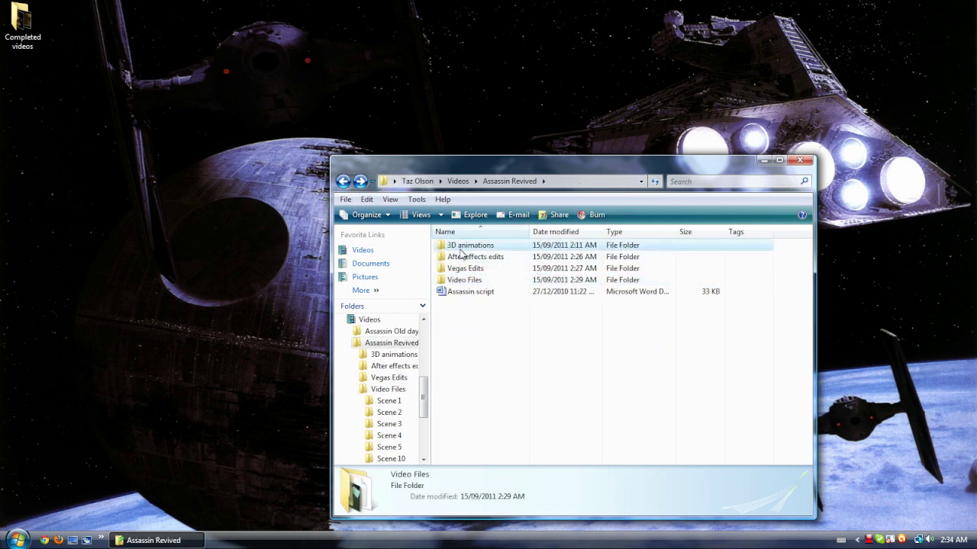
double_click(488, 286)
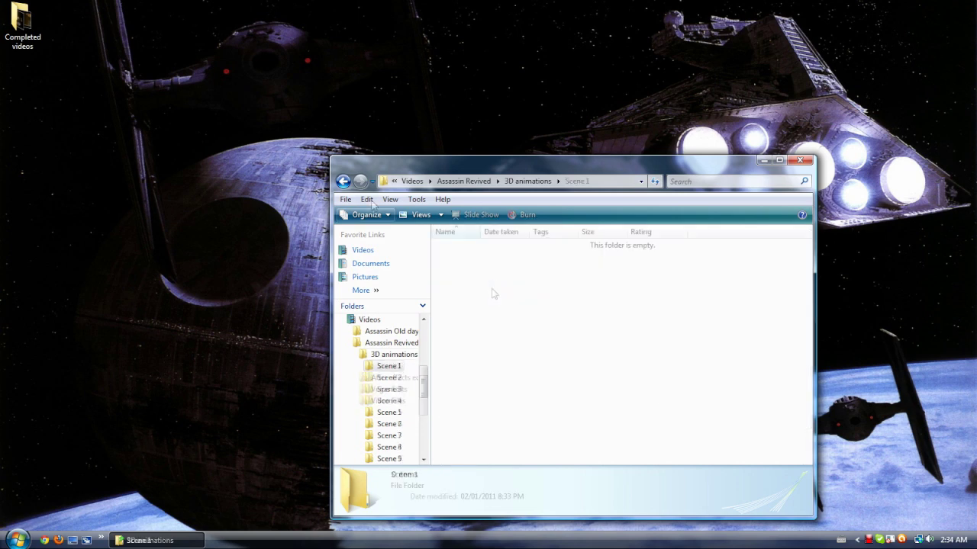
left_click(342, 182)
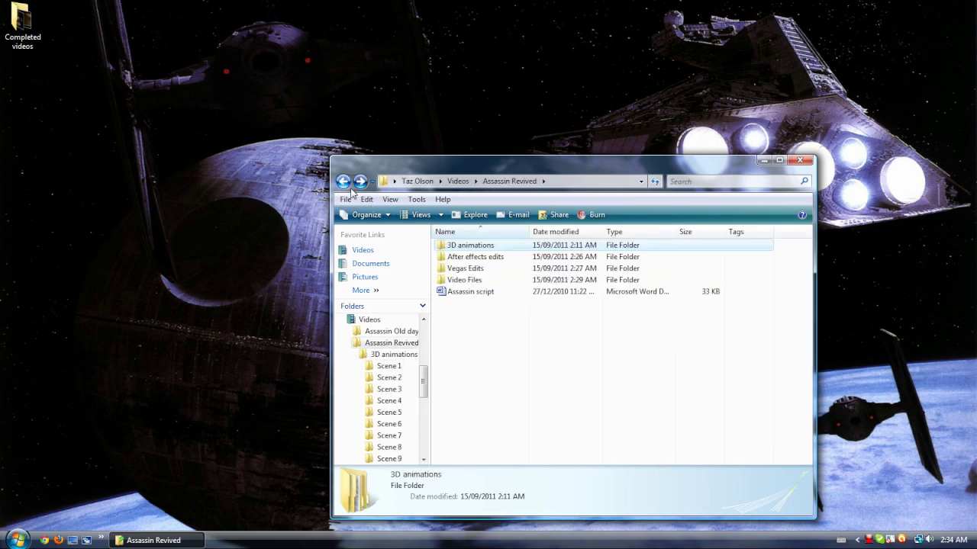
left_click(343, 182)
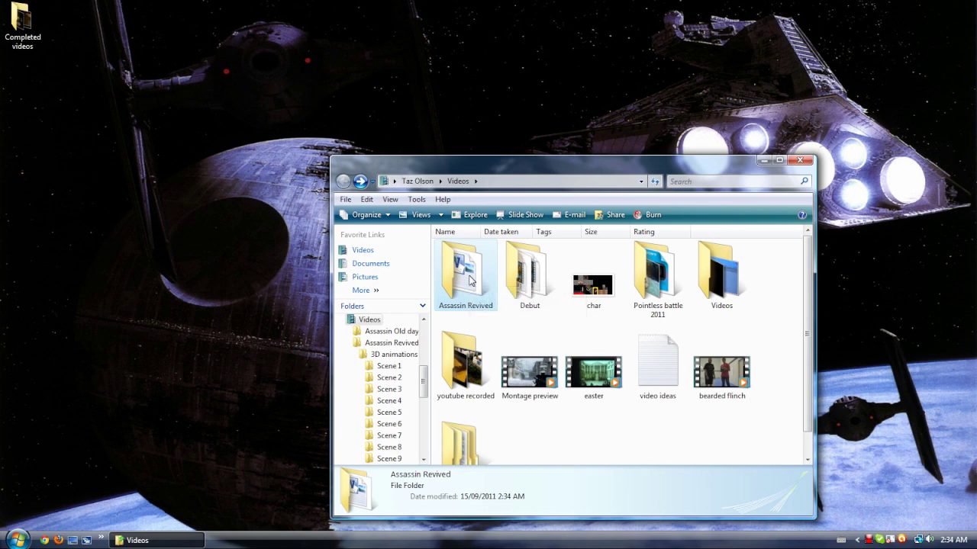
Step: Review the 28 video files inside Assassin Old days, then return to Videos
scroll(517, 321, "down", 2)
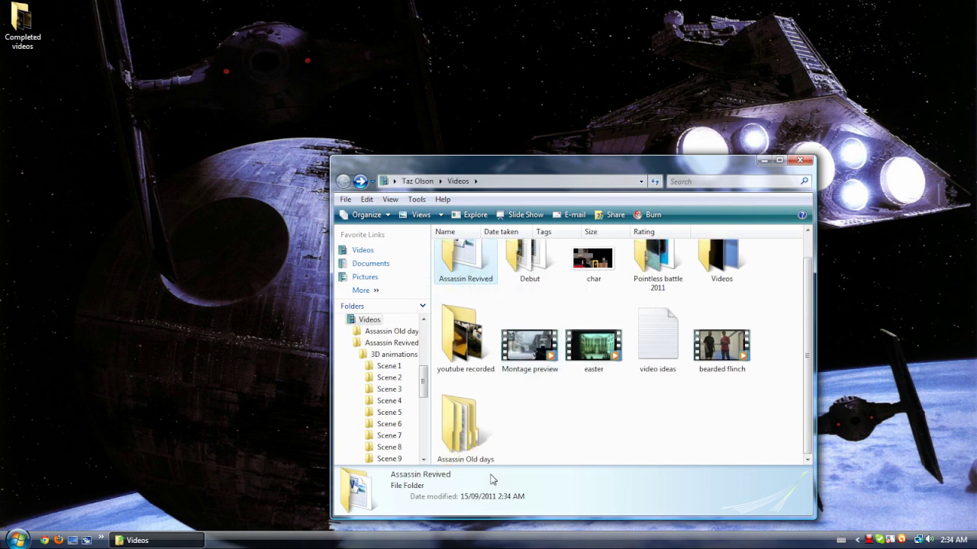
double_click(480, 447)
double_click(473, 269)
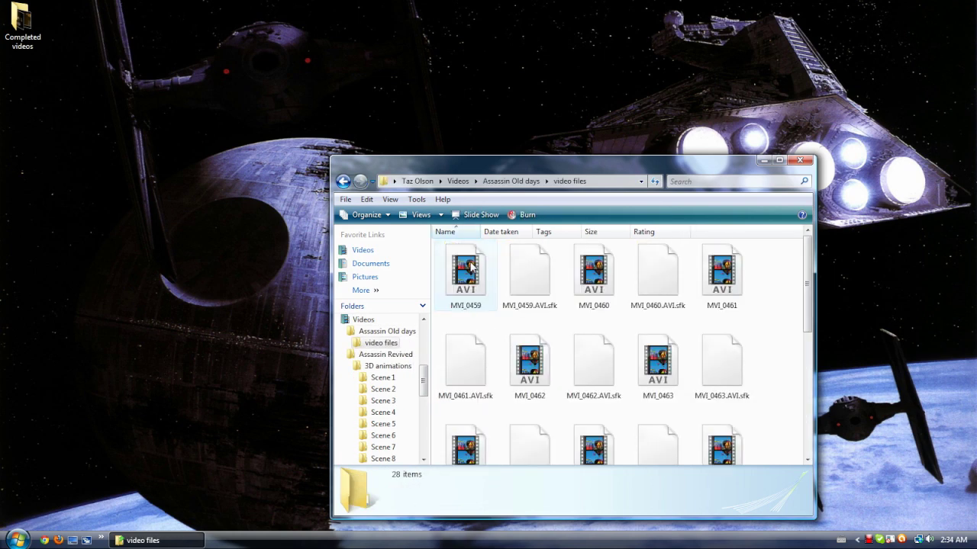
left_click_drag(785, 271, 428, 469)
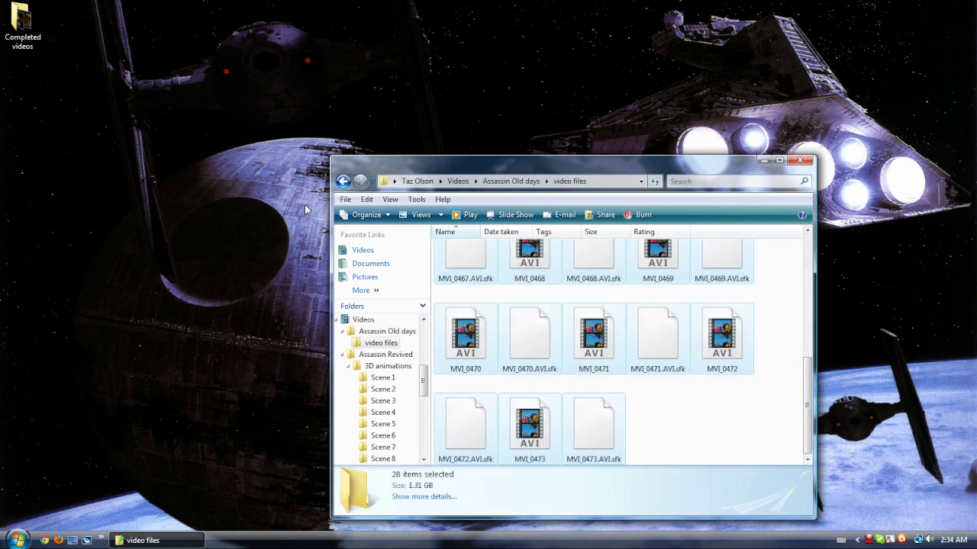
left_click(343, 181)
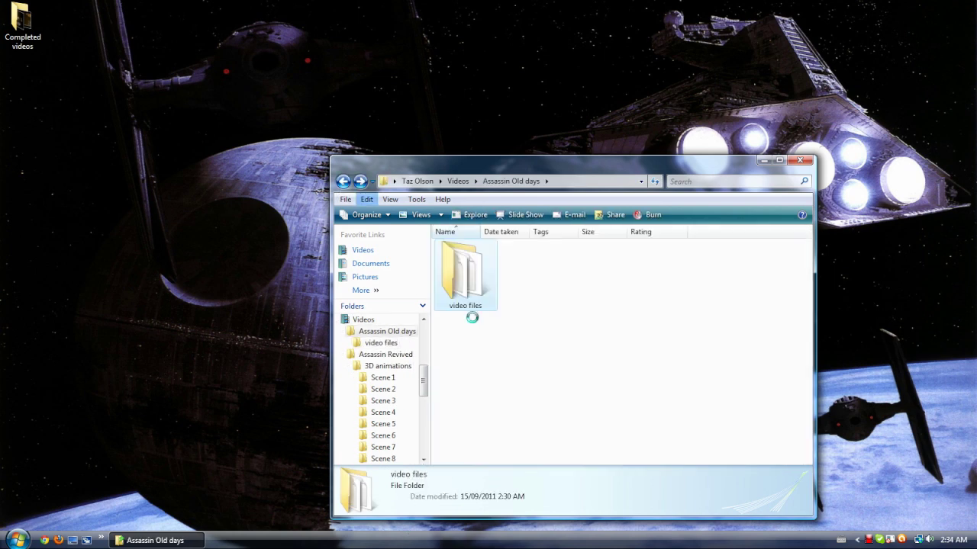
left_click(343, 181)
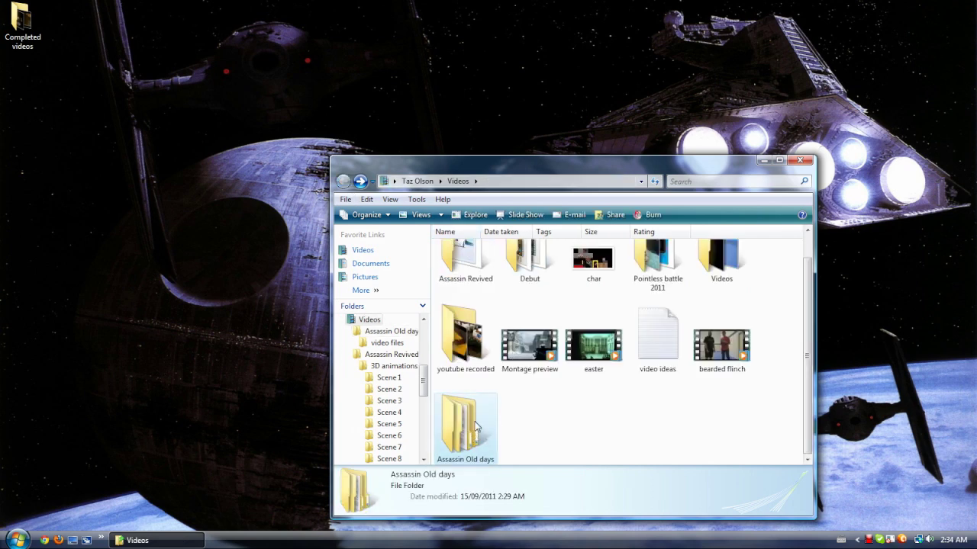
Step: Send Assassin Old days and the char image to the Recycle Bin, keeping Assassin Revived
left_click(467, 268, "ctrl")
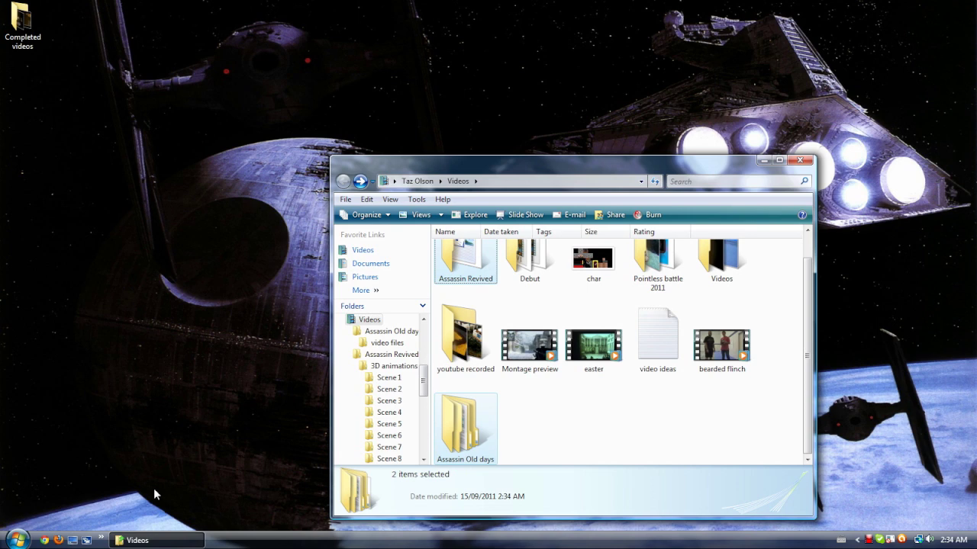
key("Delete")
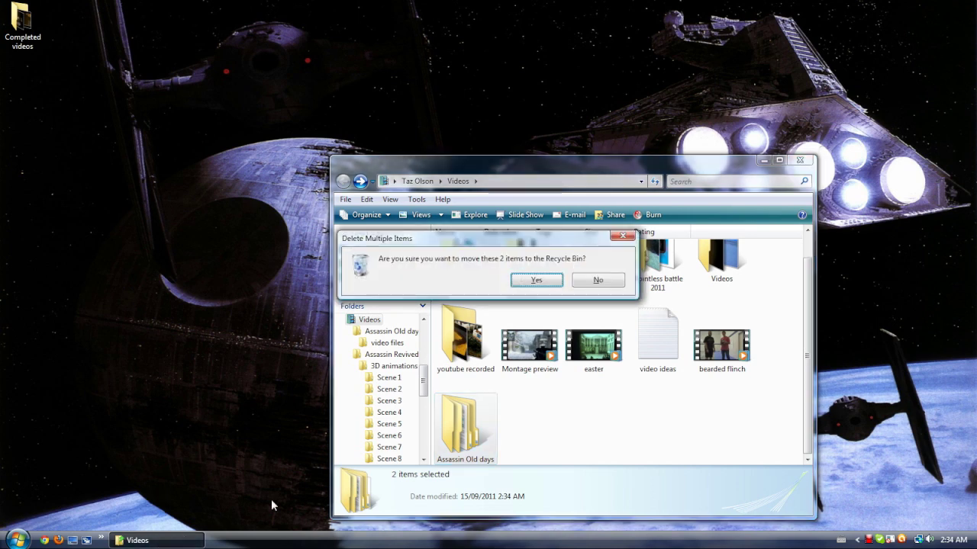
left_click(584, 283)
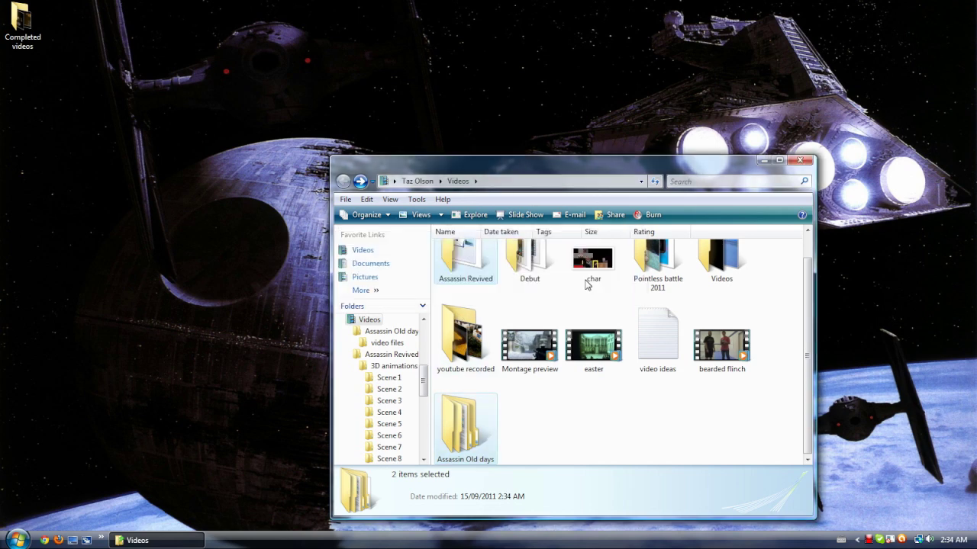
left_click(586, 281, "ctrl")
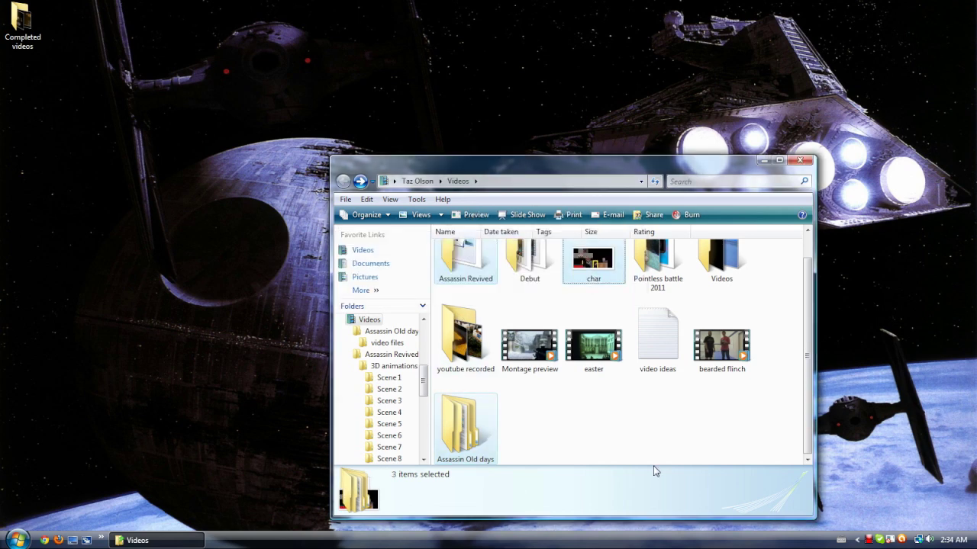
key("Delete")
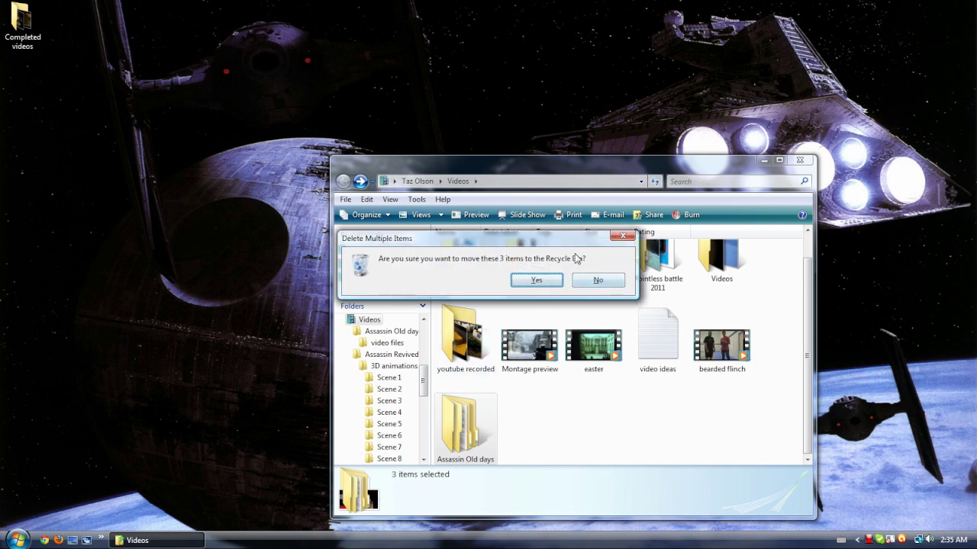
left_click(546, 285)
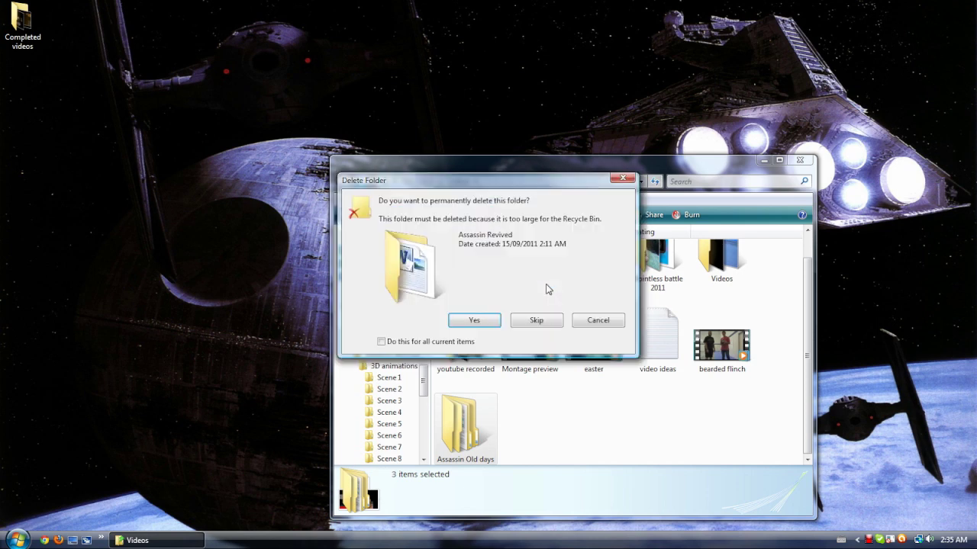
left_click(600, 322)
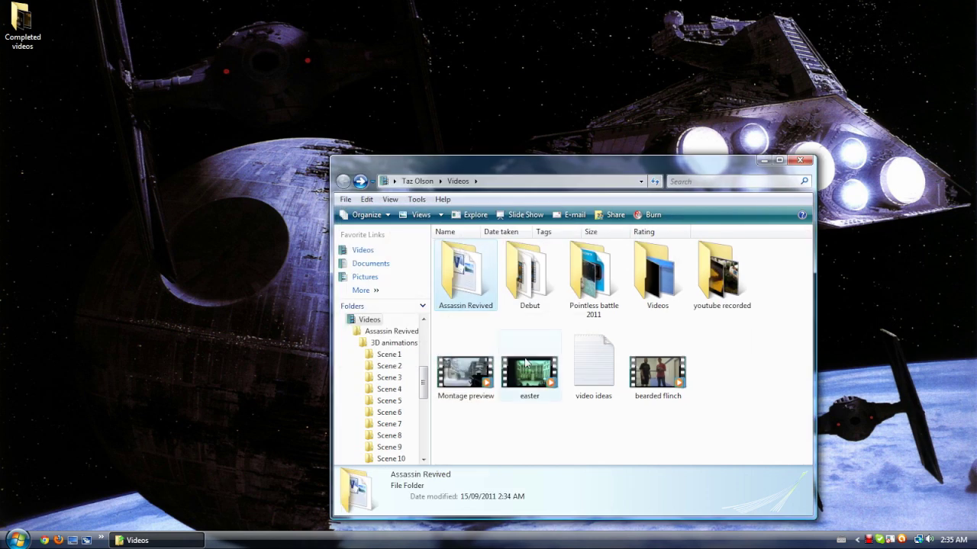
Step: Check the Assassin Revived folder's properties, showing a 33.0 GB size
left_click(609, 453)
right_click(461, 271)
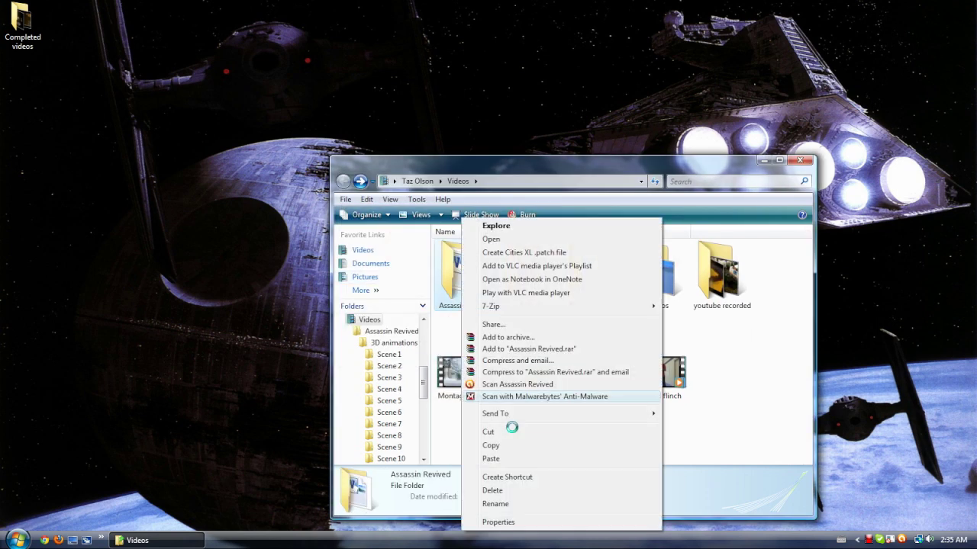
left_click(500, 523)
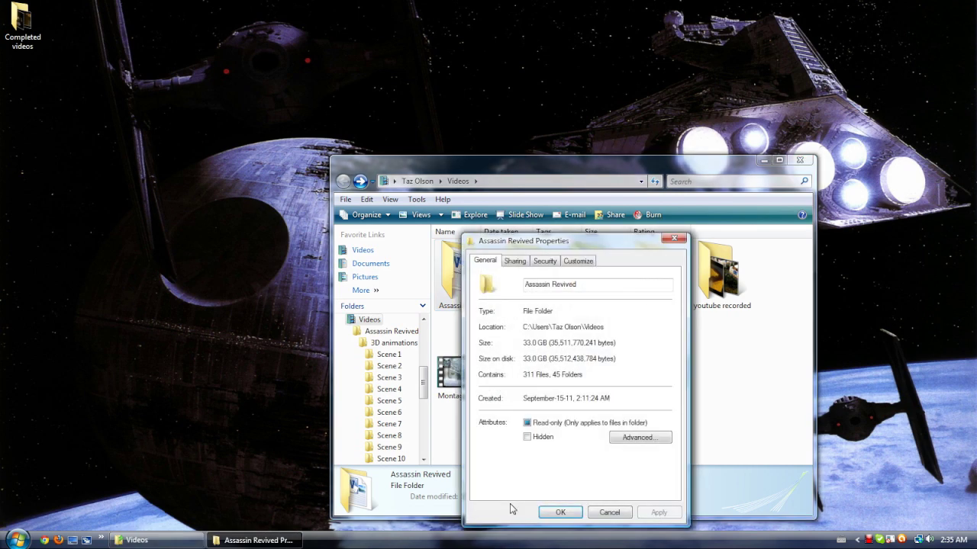
left_click(565, 513)
Step: Permanently delete the Assassin Revived folder and close the Videos window
right_click(479, 276)
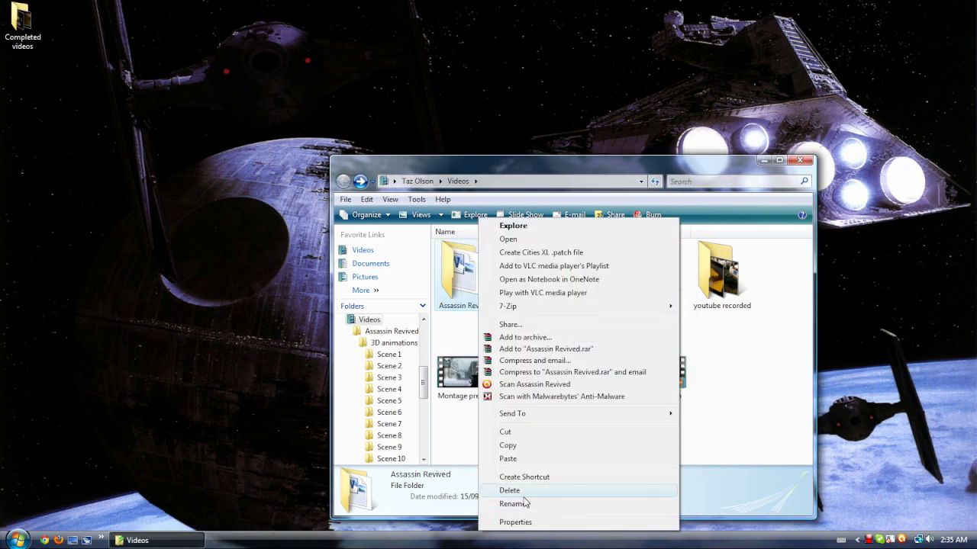
left_click(525, 494)
left_click(532, 320)
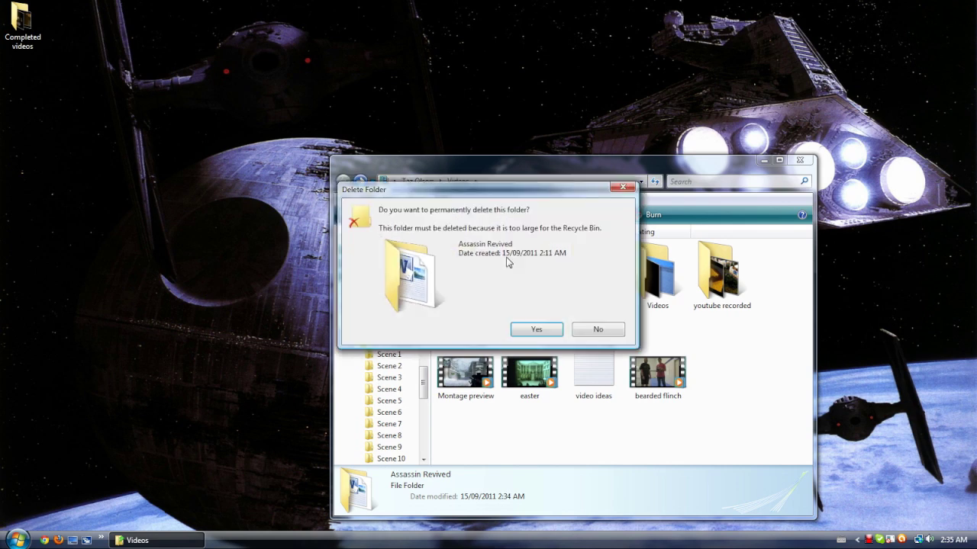
left_click(559, 335)
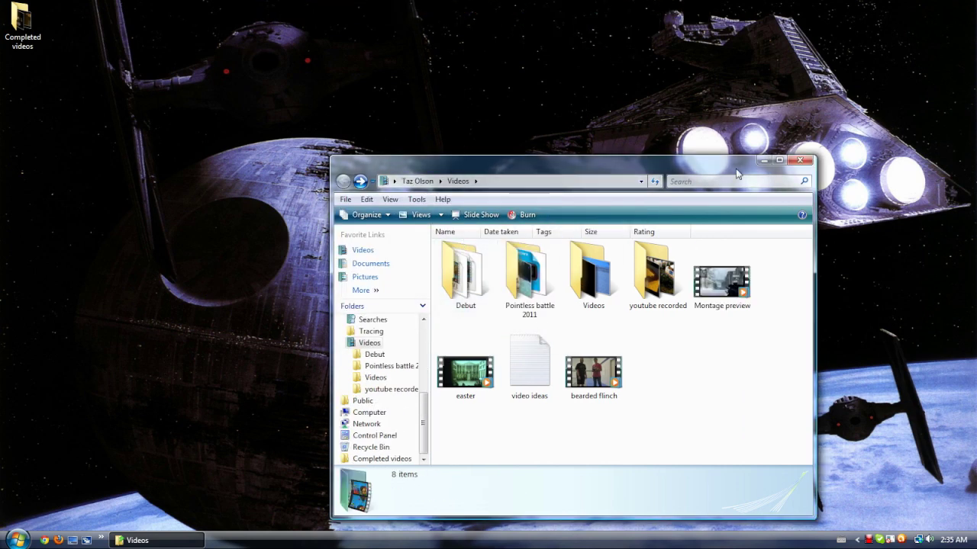
left_click(801, 161)
Step: Delete the splitscreen effect video from Completed videos > Uploaded, then close the window
double_click(23, 23)
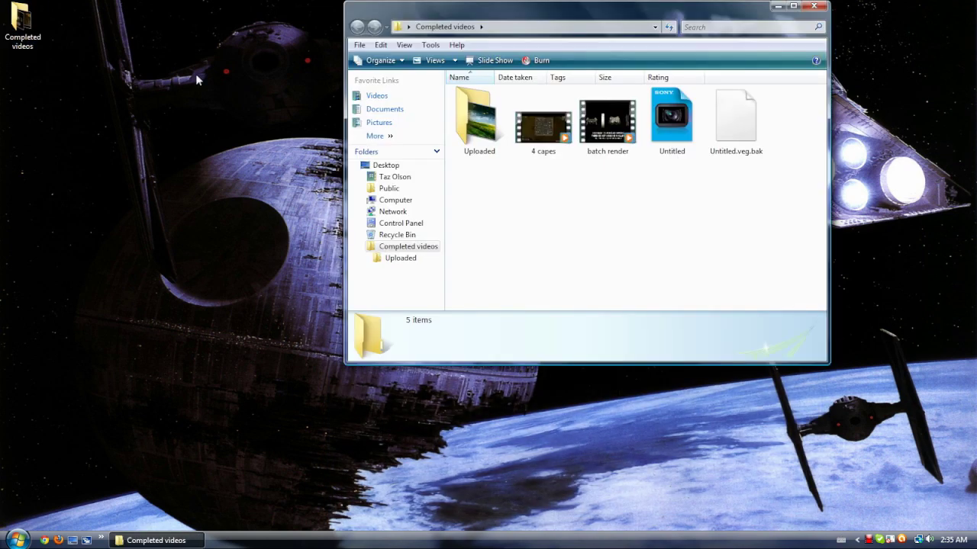
double_click(460, 126)
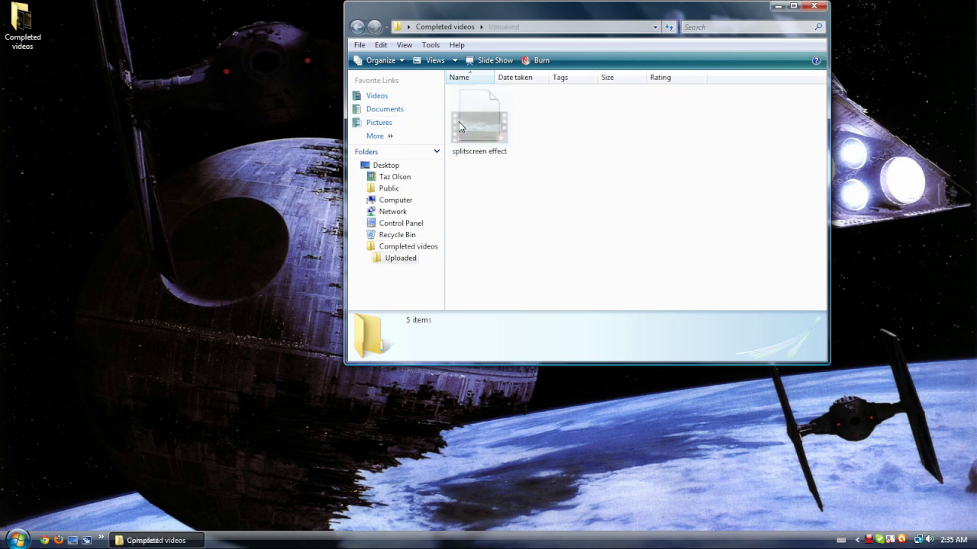
left_click_drag(584, 244, 433, 98)
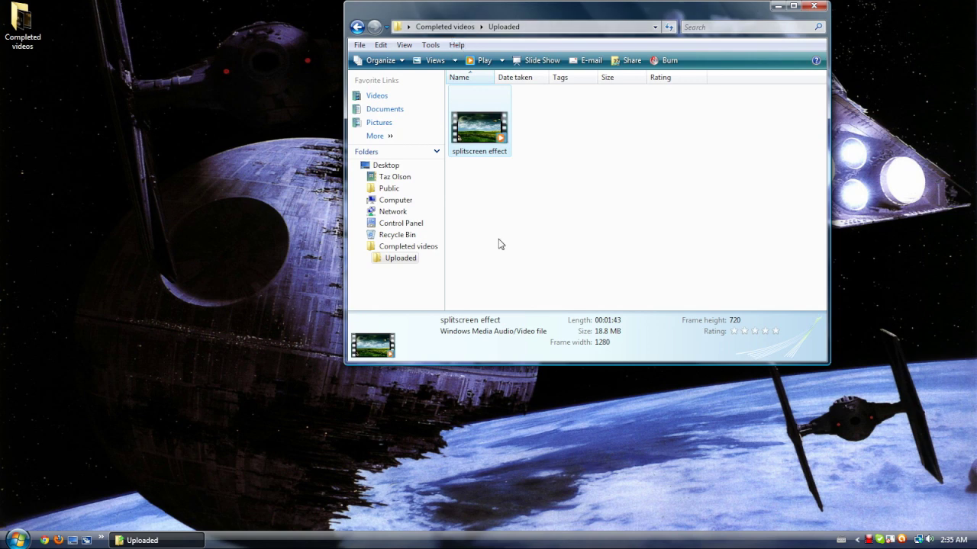
key("Delete")
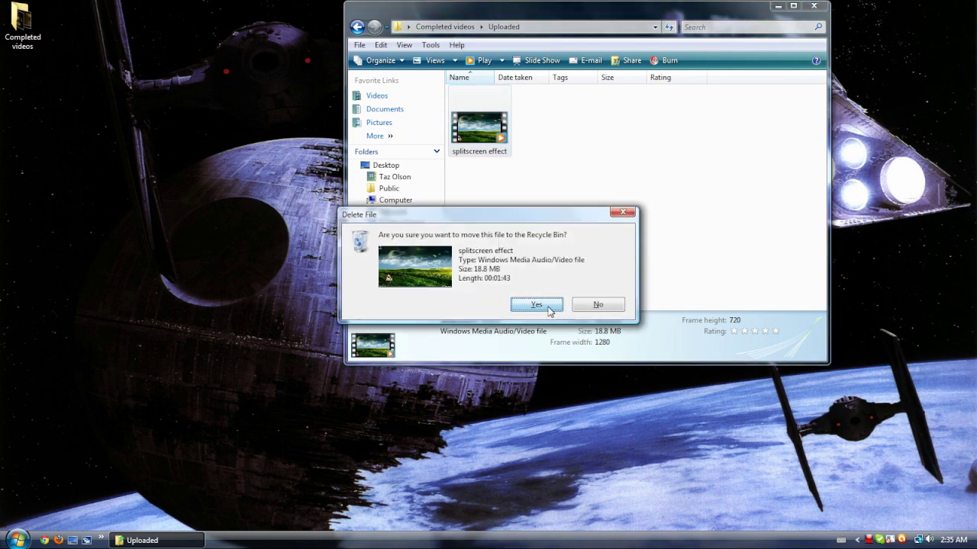
left_click(536, 304)
left_click(811, 6)
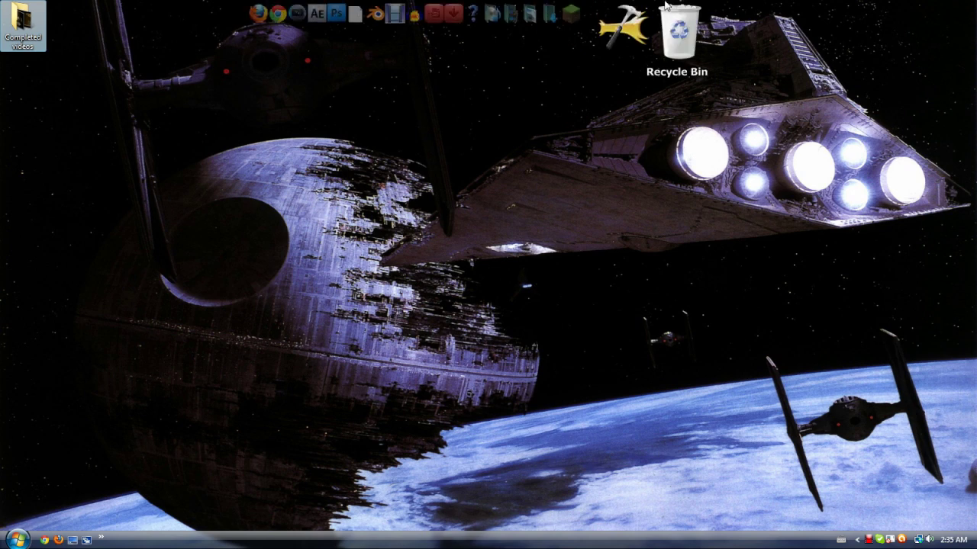
Step: Permanently delete all 18 items in the Recycle Bin and close it
double_click(668, 8)
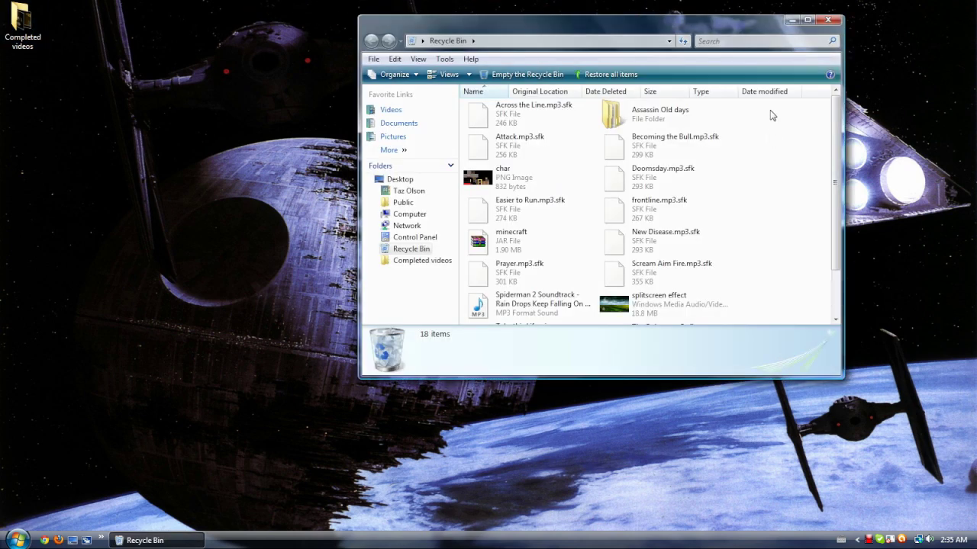
left_click_drag(770, 115, 450, 391)
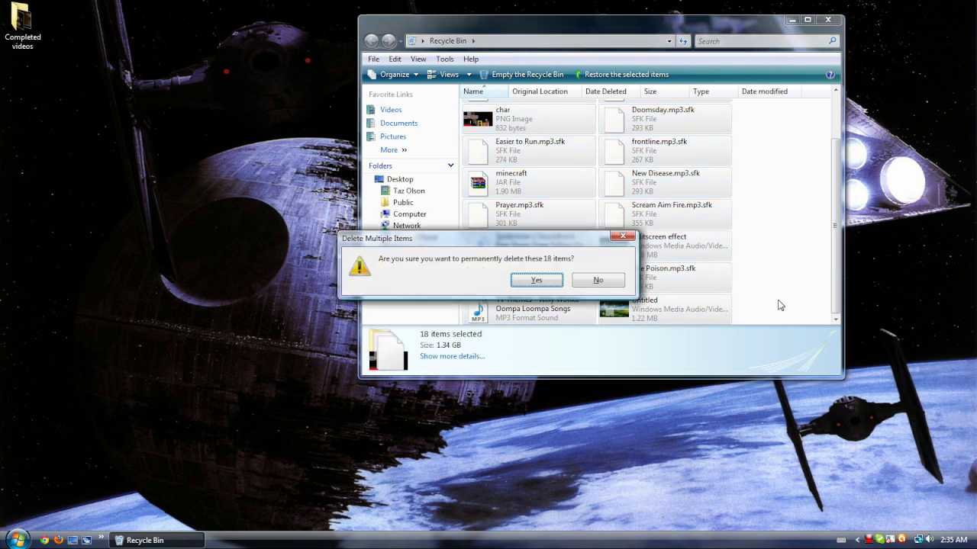
left_click(537, 280)
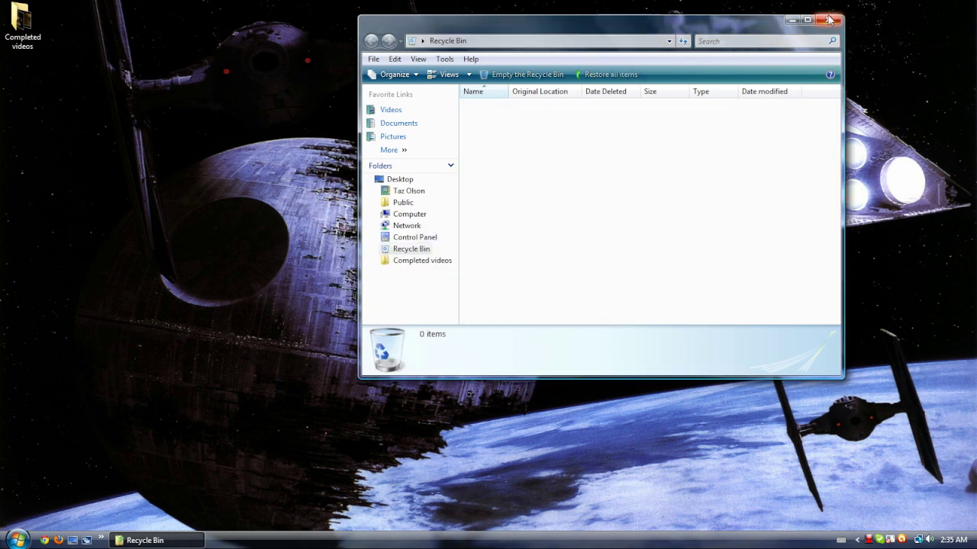
left_click(829, 19)
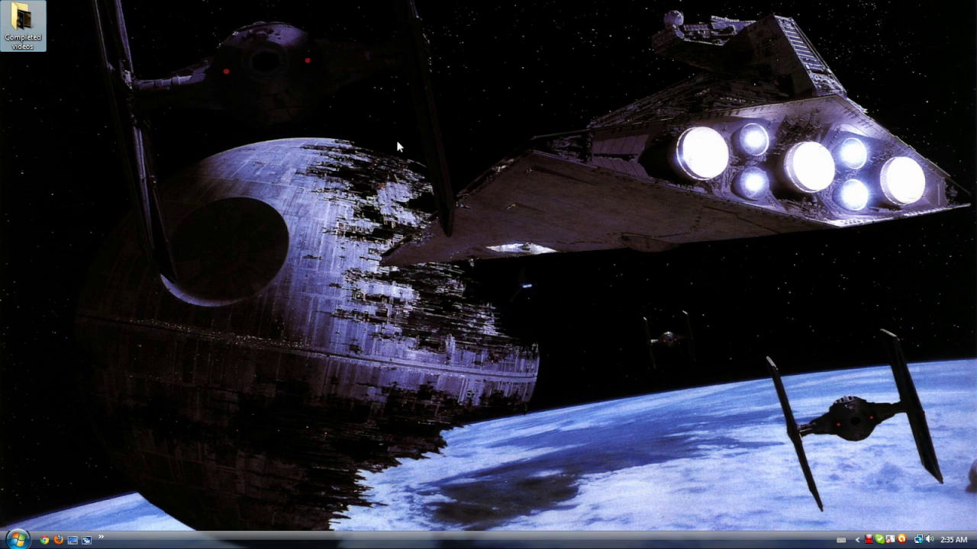
Step: Bring up the Videos folder from the dock
left_click(17, 539)
left_click(605, 30)
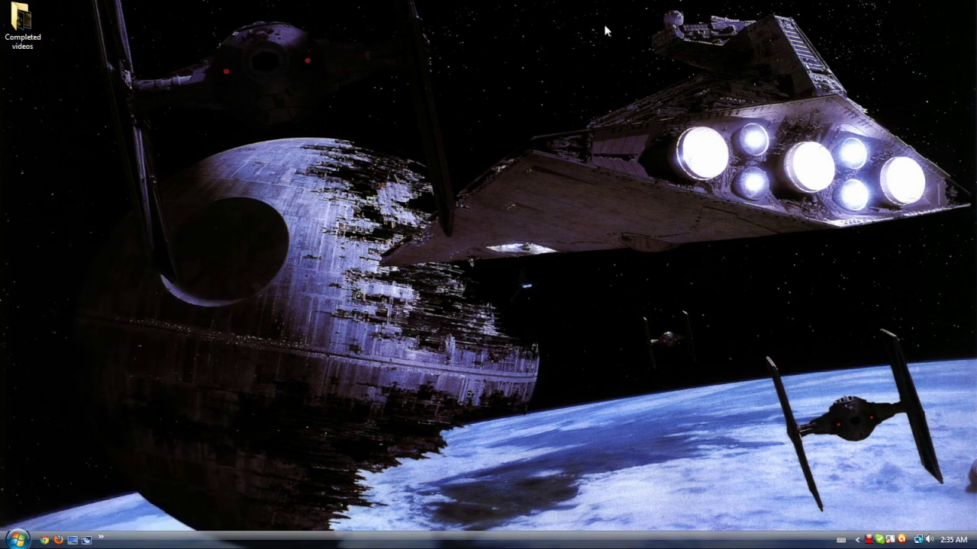
left_click(569, 27)
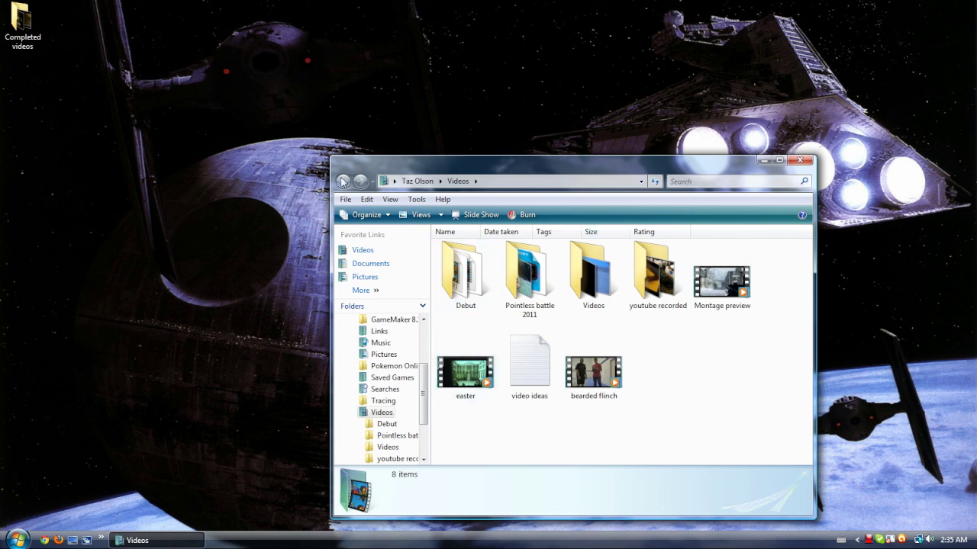
Step: Close Videos, view the Computer drives overview, and dismiss the AutoPlay prompt
left_click(800, 161)
left_click(17, 540)
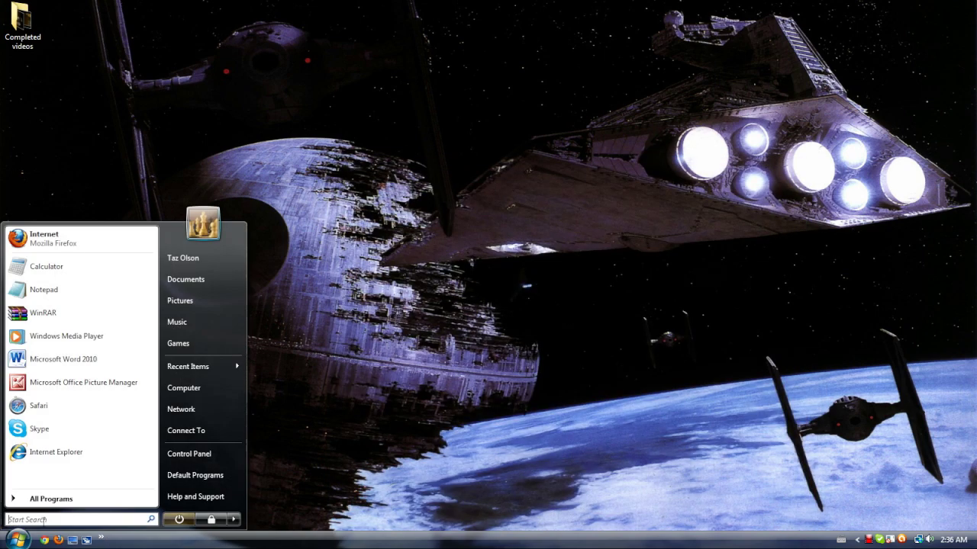
left_click(213, 395)
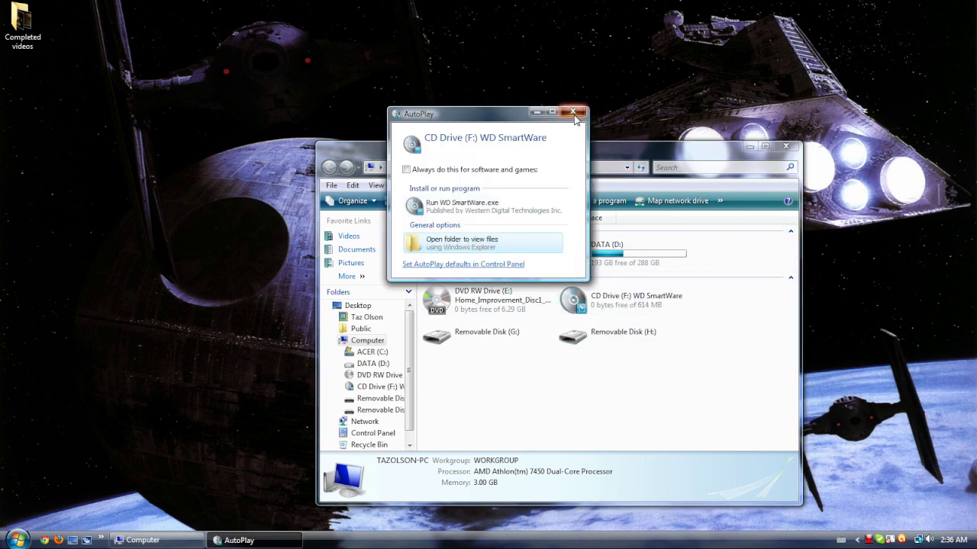
left_click(571, 112)
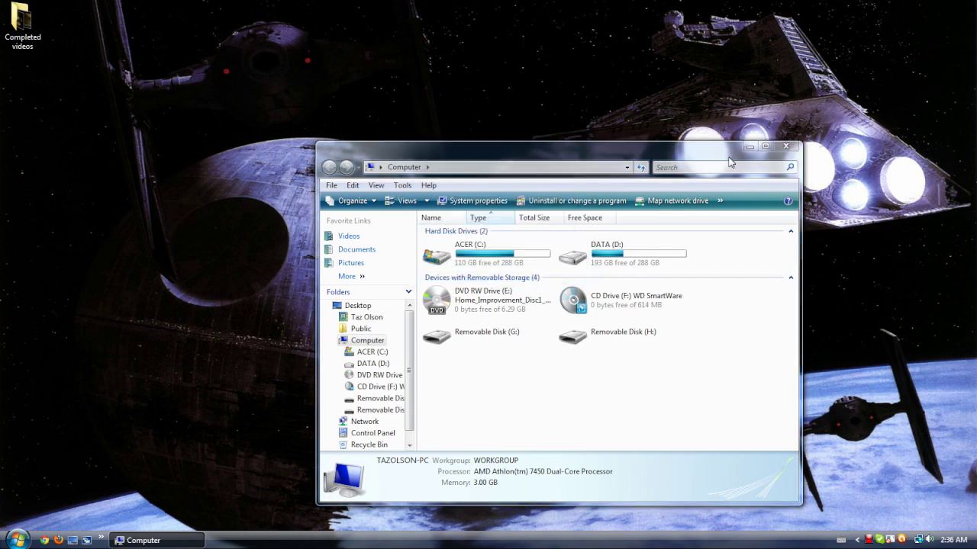
left_click(786, 146)
Step: Browse the My Passport (I:) drive, then check ACER (C:) at 110 GB free of 288 GB
left_click(16, 540)
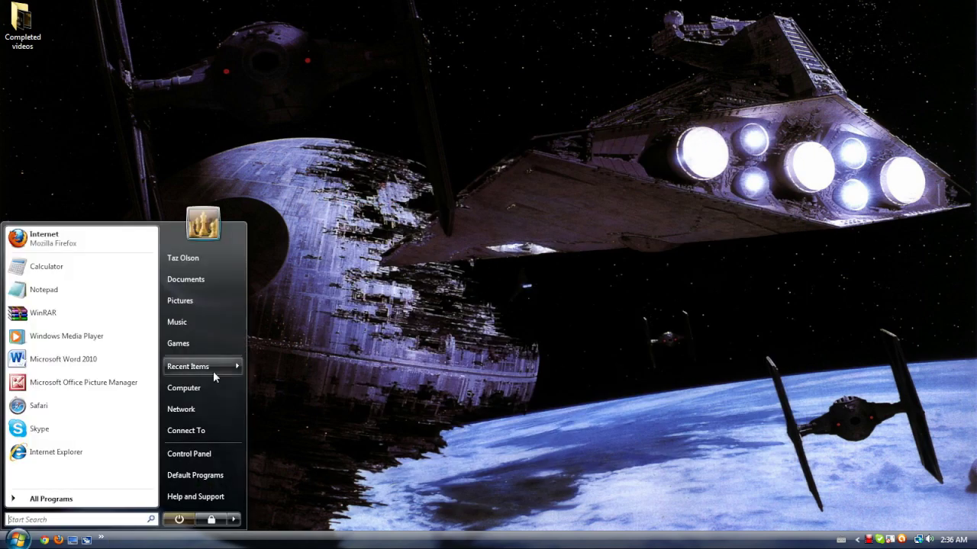
left_click(186, 385)
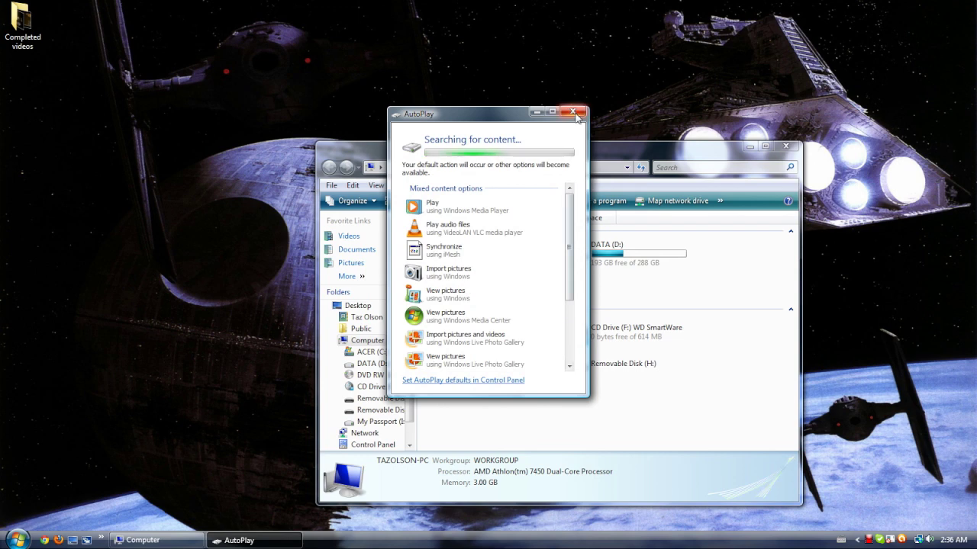
left_click(572, 107)
double_click(511, 288)
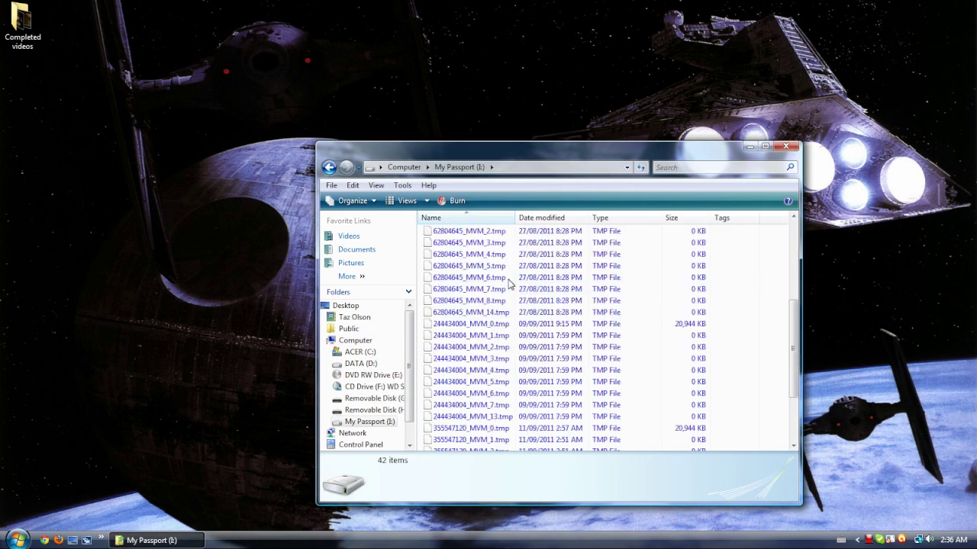
left_click(329, 167)
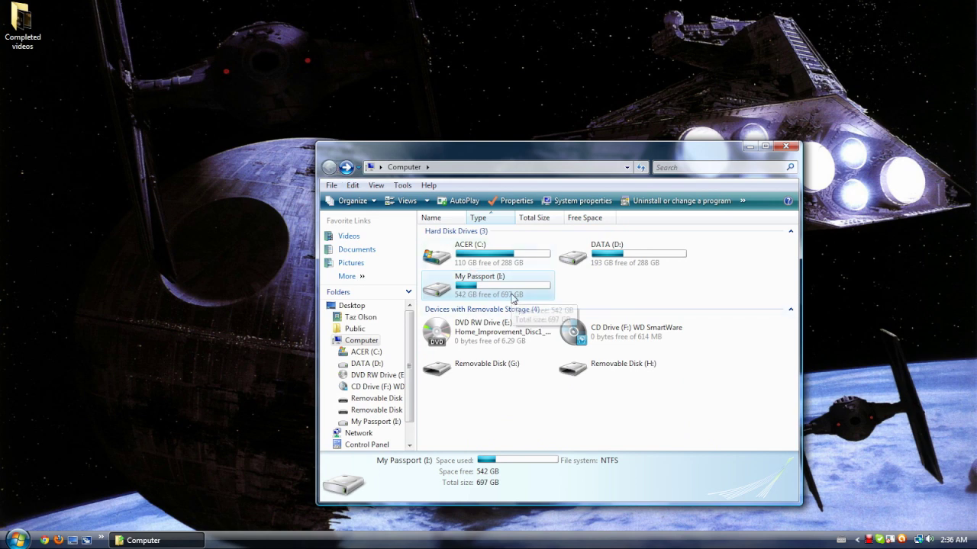
mouse_move(488, 284)
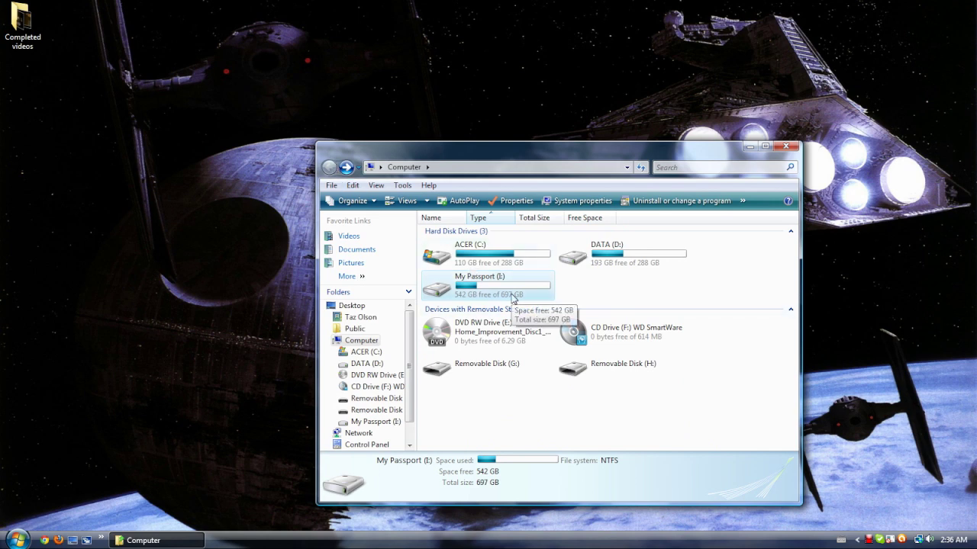
left_click(509, 266)
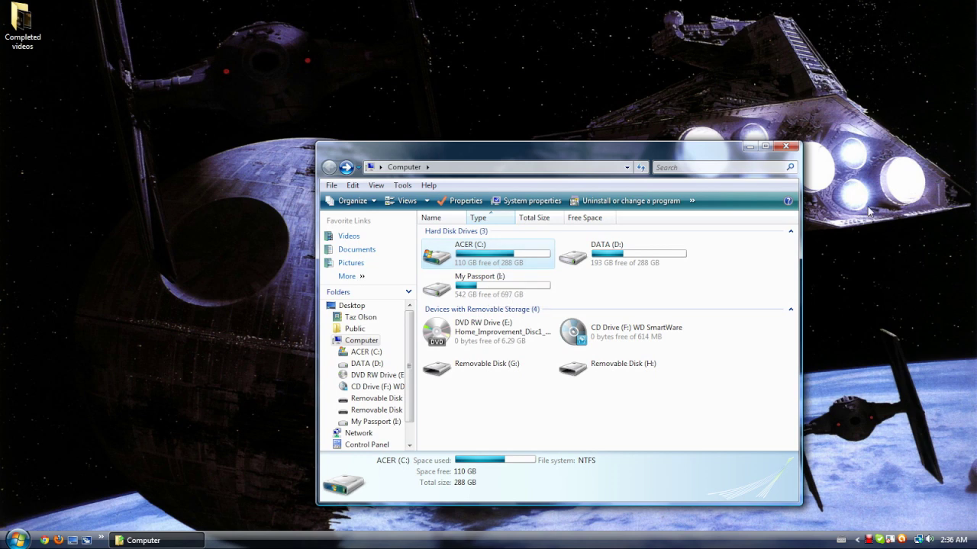
left_click(792, 146)
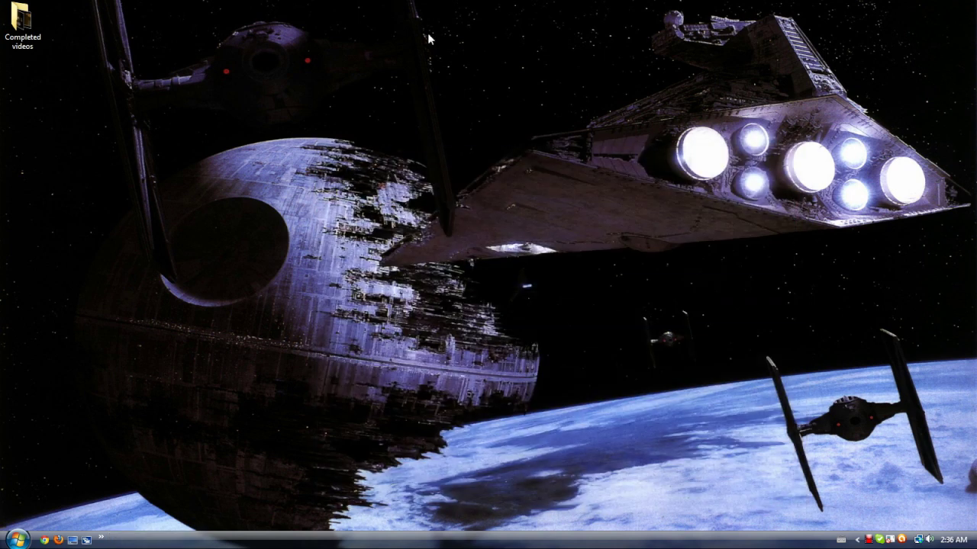
Step: Move Untitled 136.avi.sfk through Untitled 144 (nine files) from Videos > Debut to the Recycle Bin
left_click(560, 34)
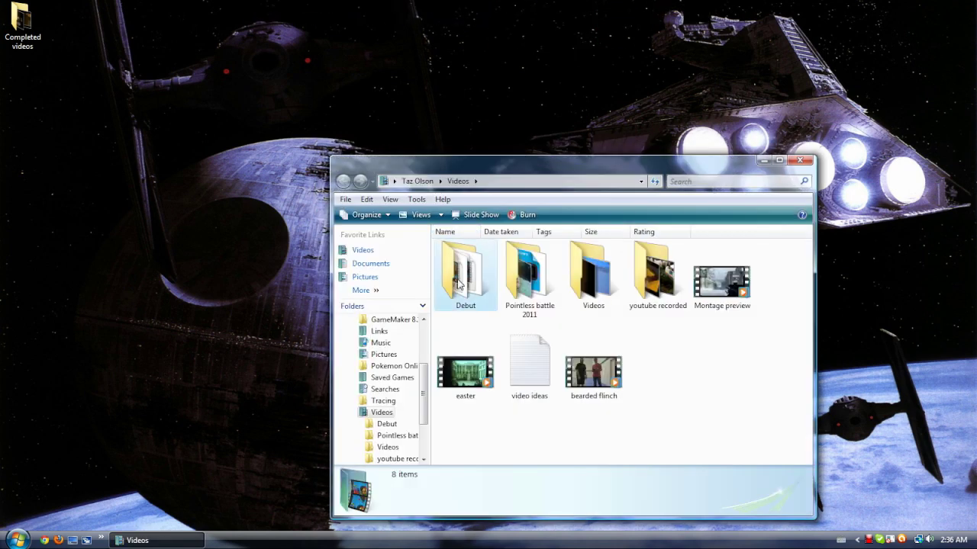
double_click(461, 268)
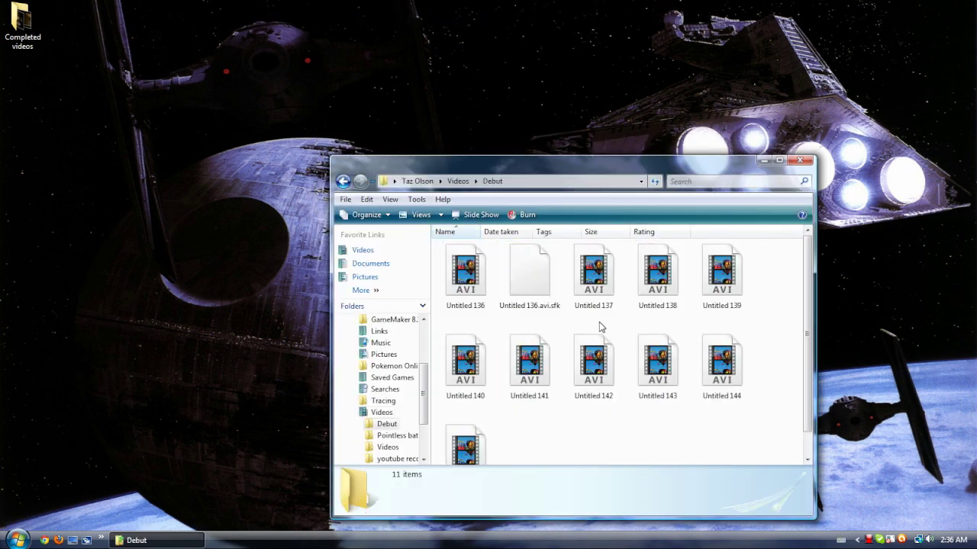
left_click(470, 282)
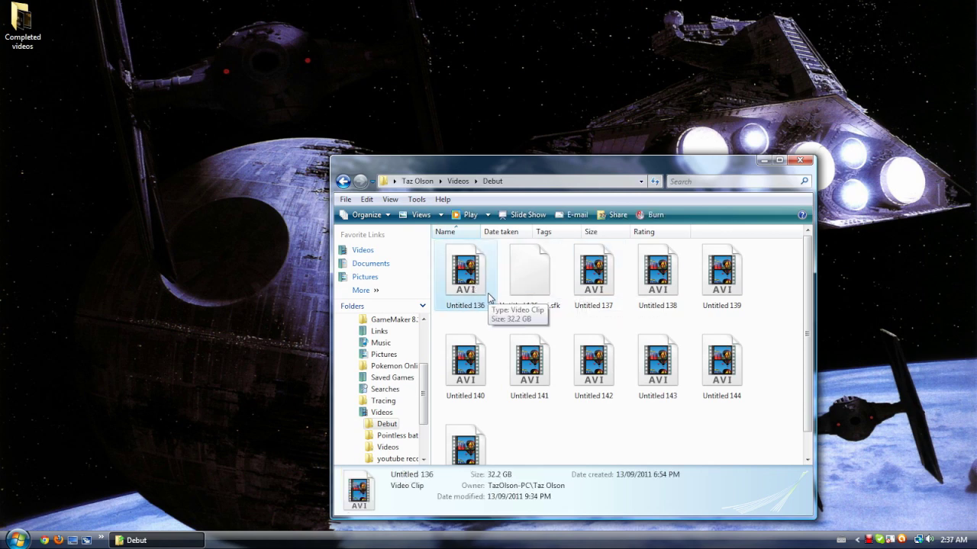
left_click(526, 281)
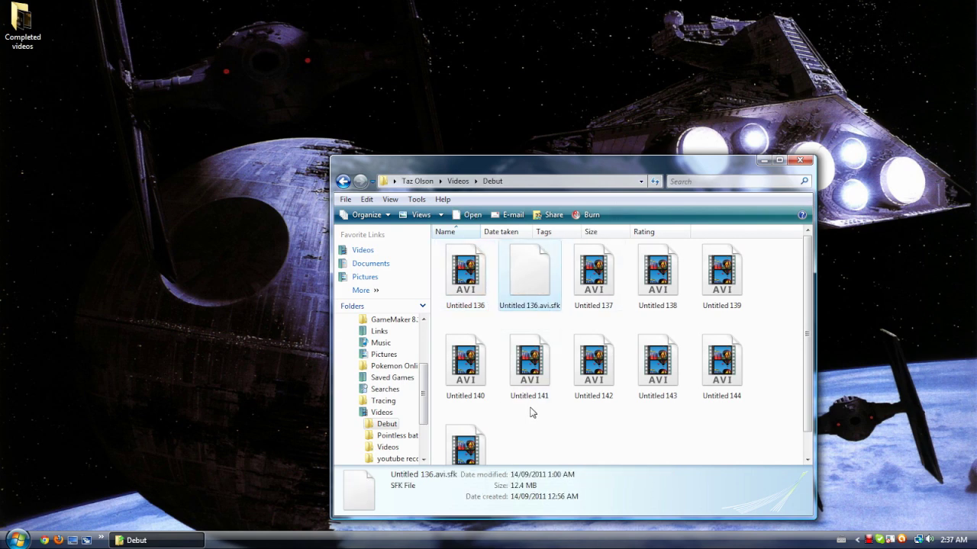
scroll(527, 412, "down", 1)
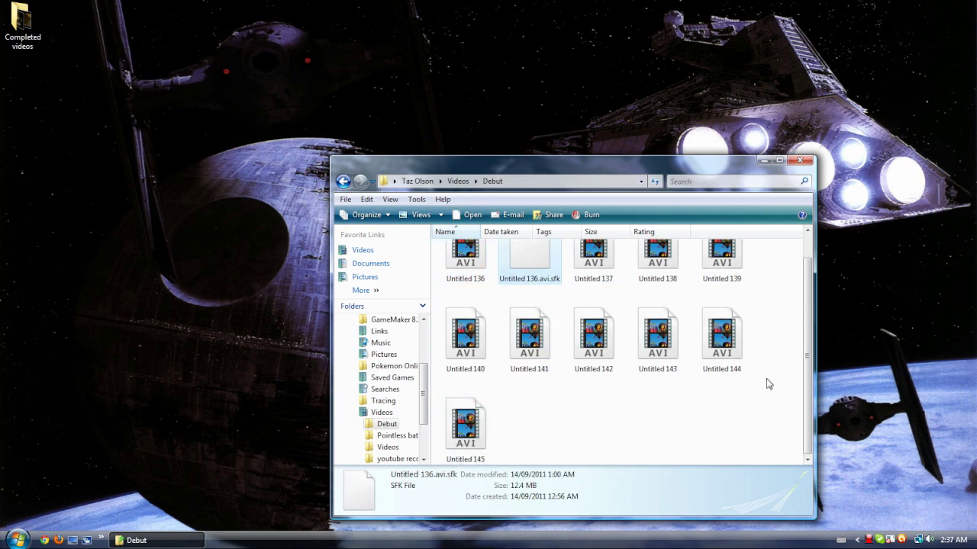
left_click_drag(778, 397, 444, 304)
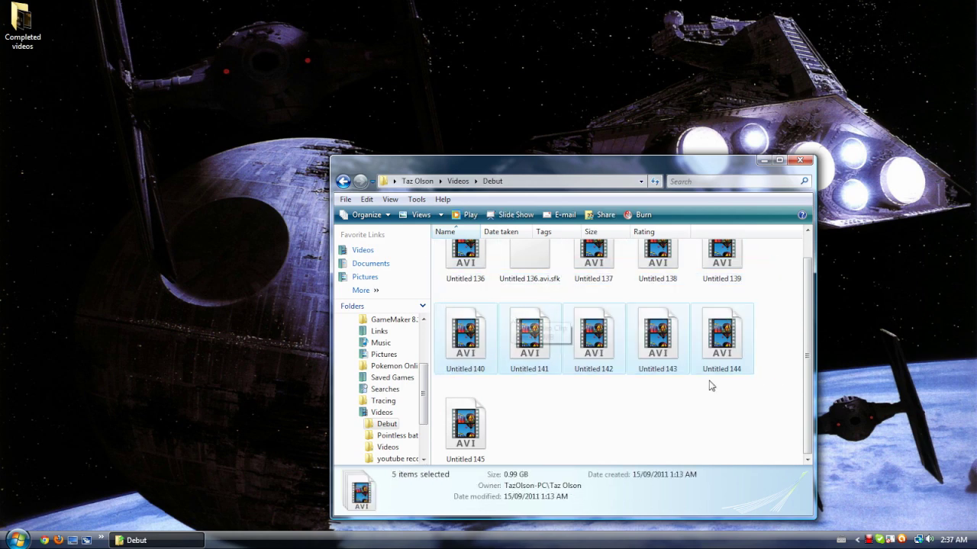
left_click(696, 362)
left_click(529, 264, "shift")
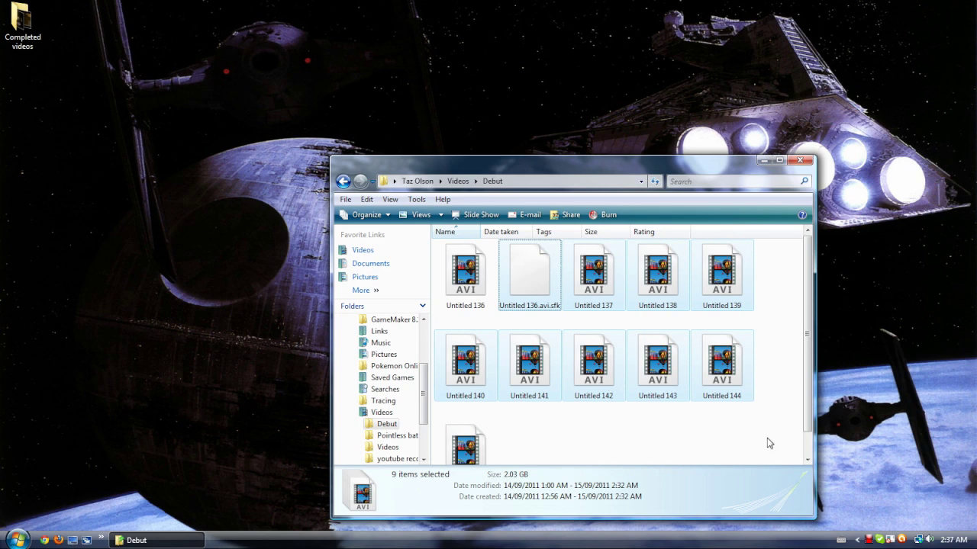
key("Delete")
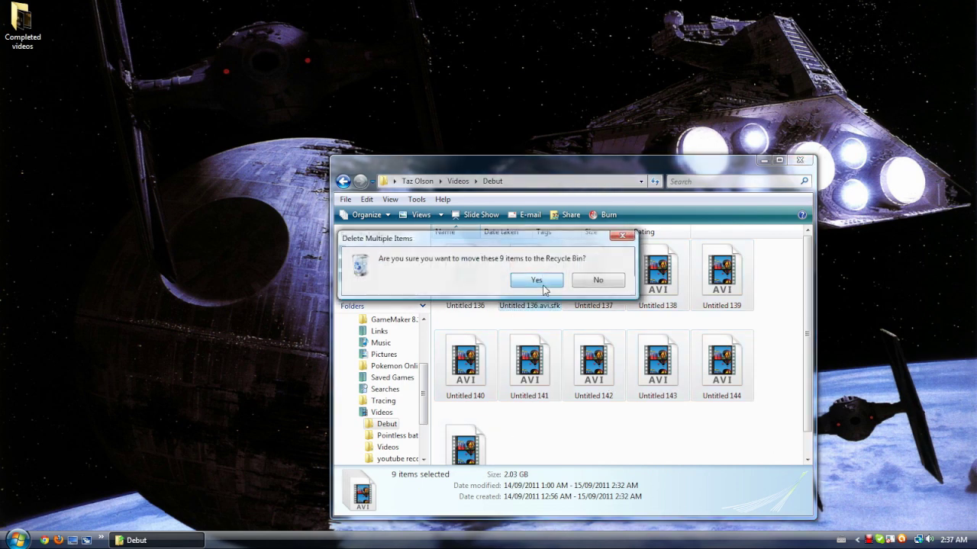
left_click(536, 280)
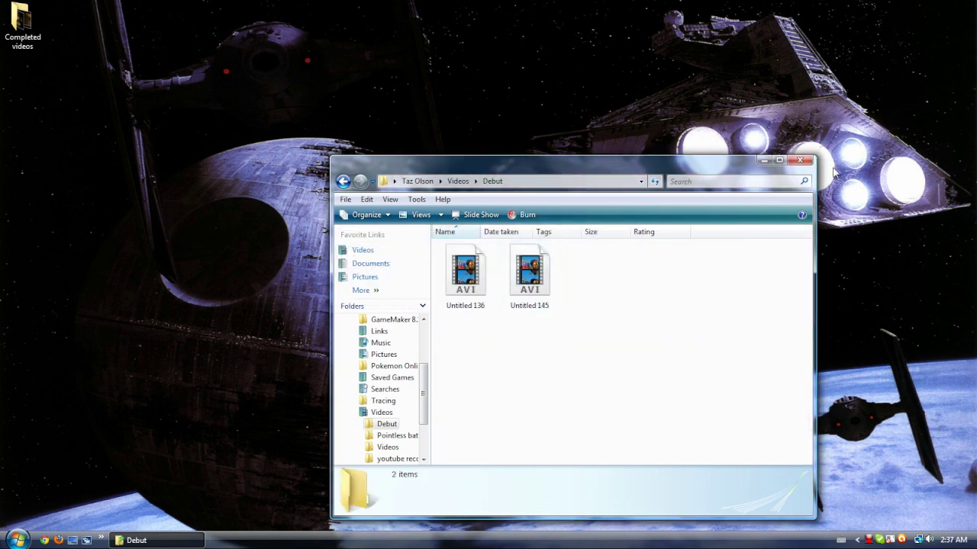
left_click(802, 162)
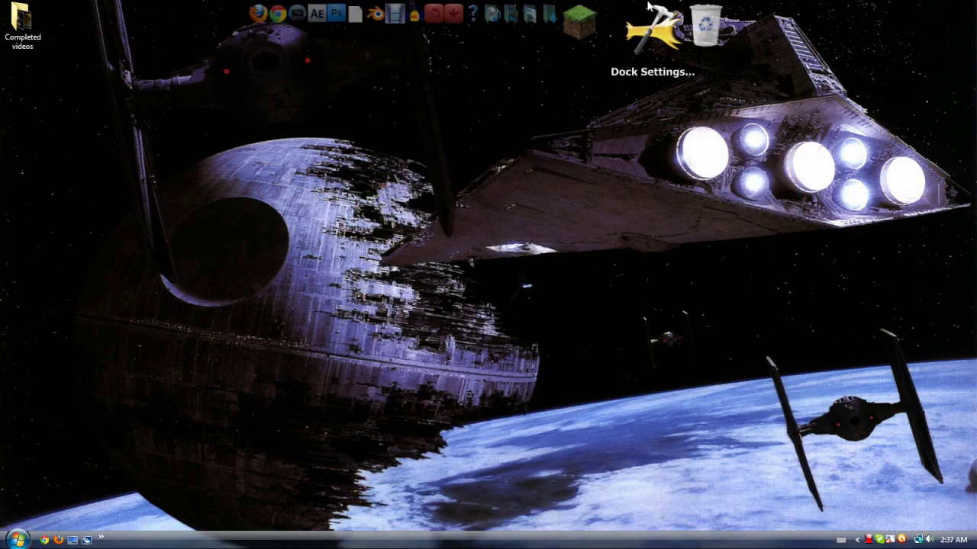
Step: Permanently delete the nine files from the Recycle Bin and close it
left_click(661, 40)
left_click_drag(548, 390, 200, 180)
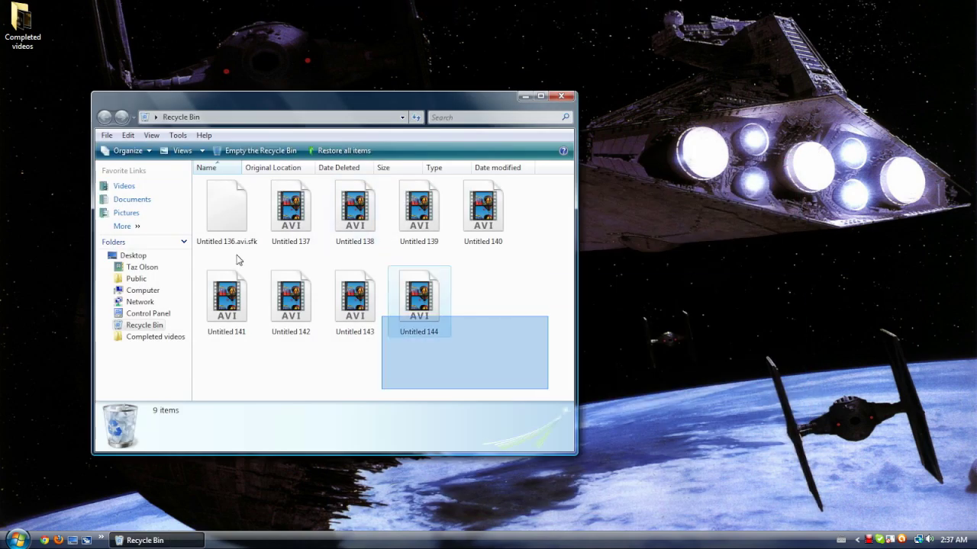
key("Delete")
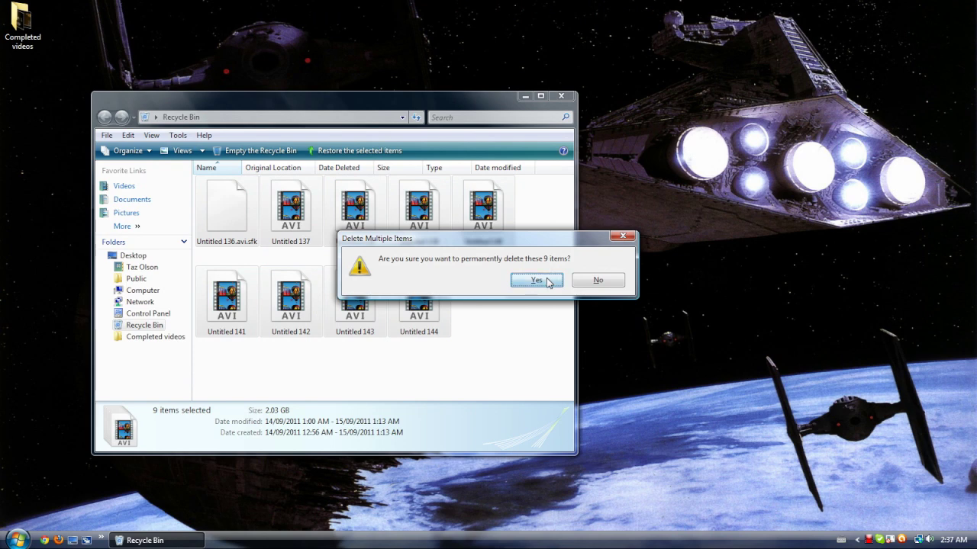
left_click(546, 281)
left_click(564, 98)
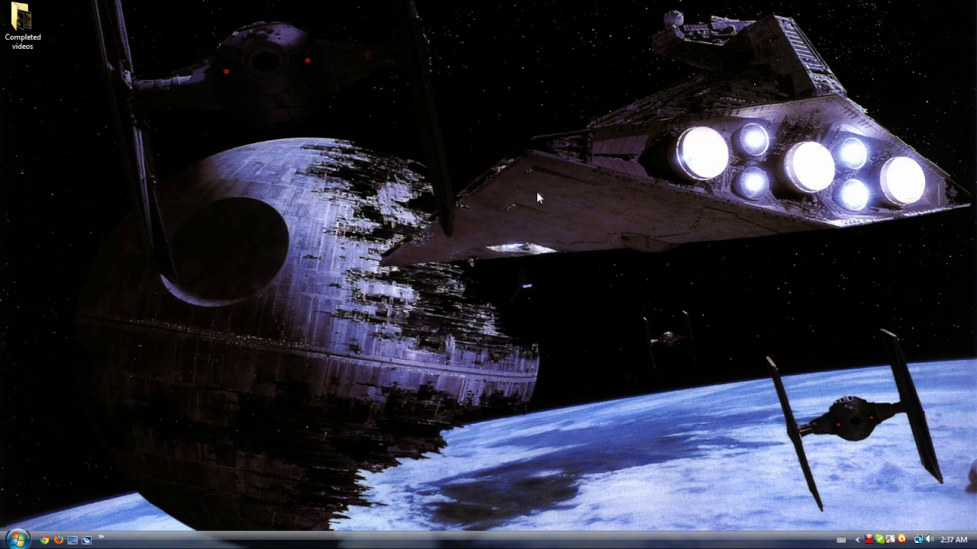